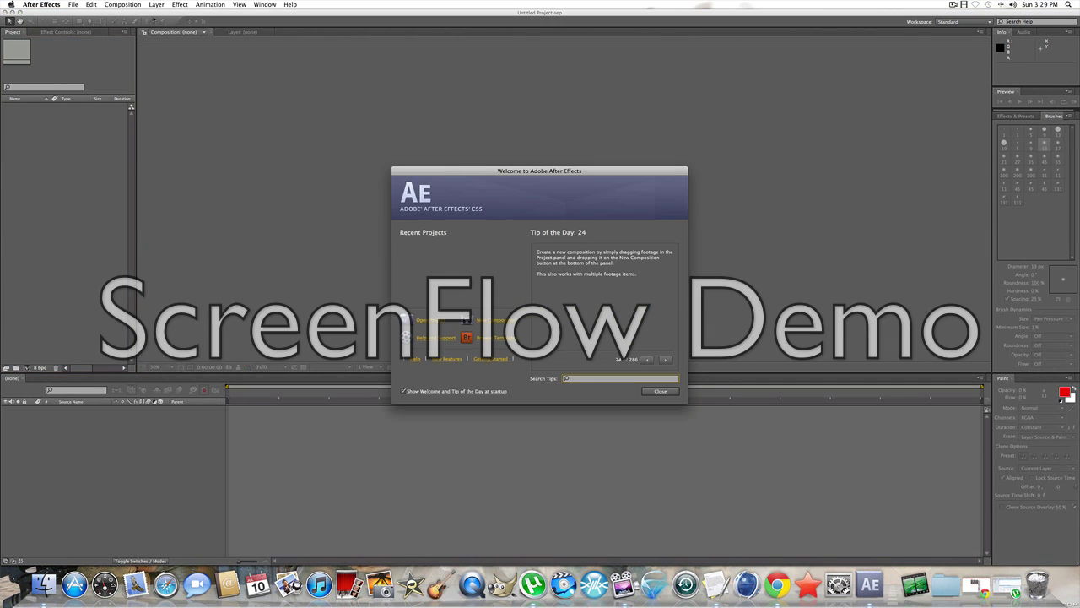
Dismiss the welcome screen, import the movie of the outstretched hand and create a composition from it.
{"action": "left_click", "coordinate": [659, 391]}
{"action": "left_click_drag", "start_coordinate": [667, 12], "coordinate": [744, 313]}
{"action": "left_click_drag", "start_coordinate": [848, 278], "coordinate": [97, 353]}
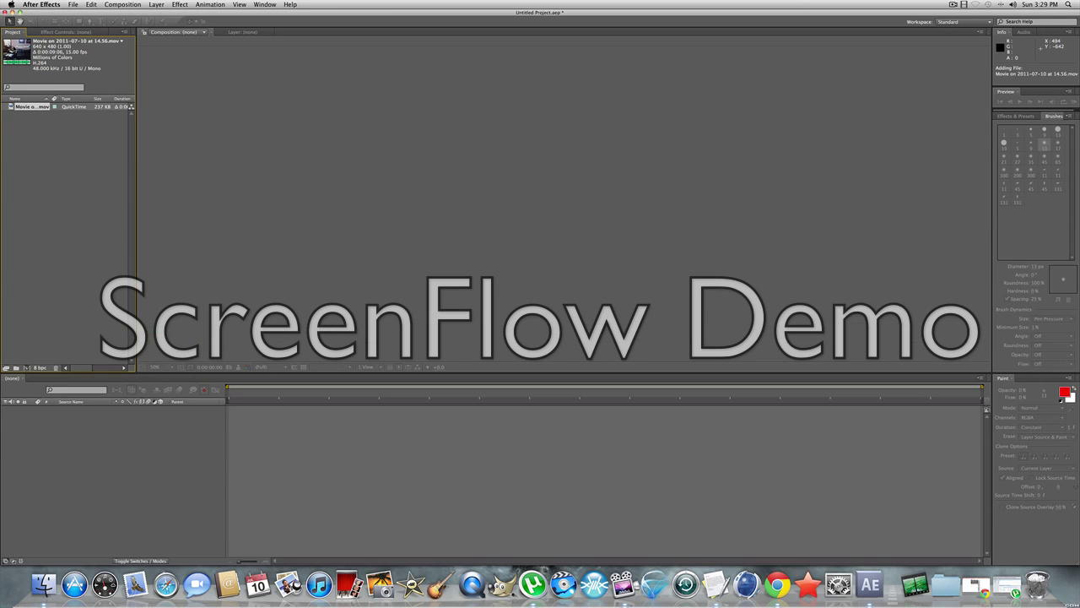
{"action": "left_click_drag", "start_coordinate": [32, 108], "coordinate": [59, 461]}
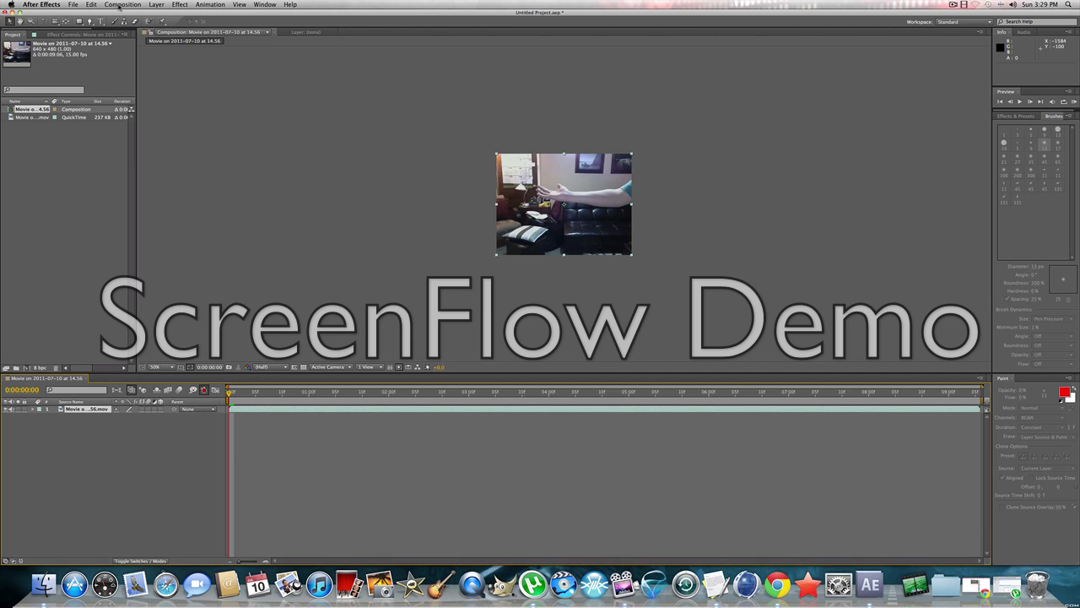
Create a white solid layer matching the composition size of 640 × 480 px.
{"action": "left_click", "coordinate": [157, 5]}
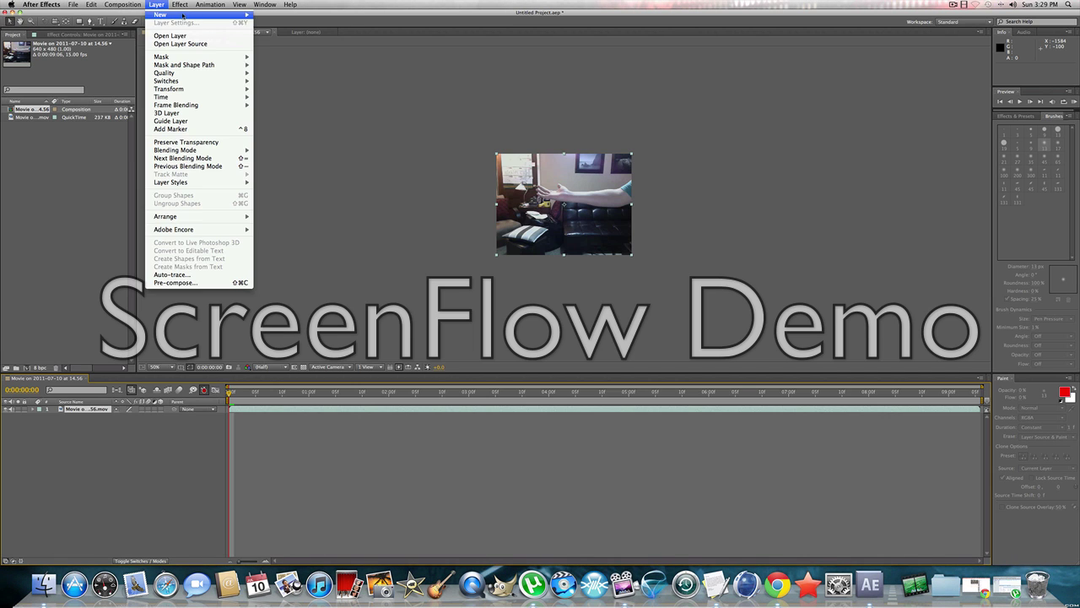
{"action": "mouse_move", "coordinate": [206, 16]}
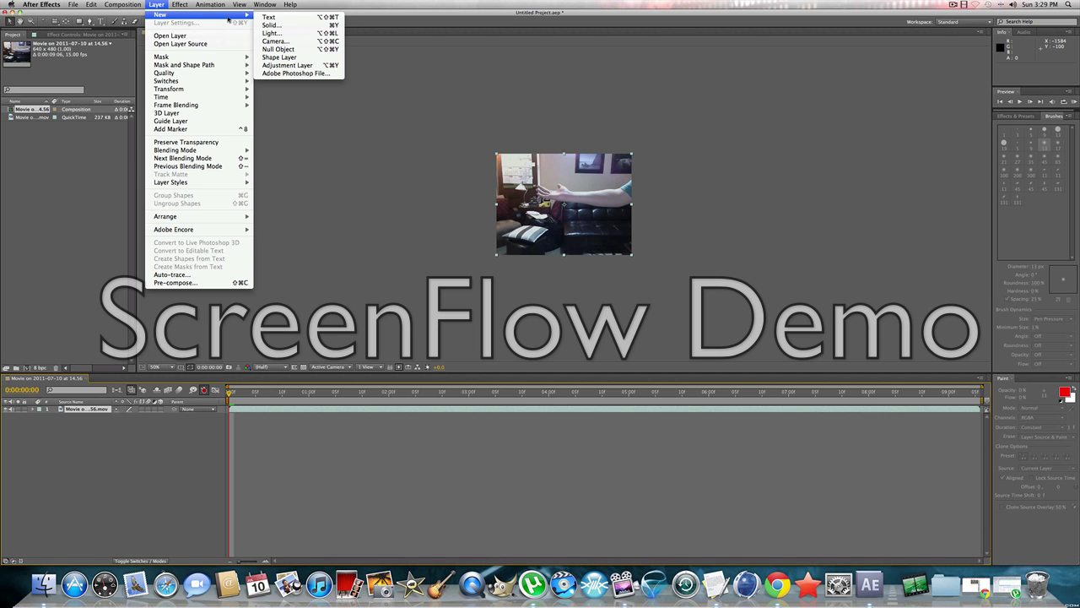
{"action": "left_click", "coordinate": [269, 25]}
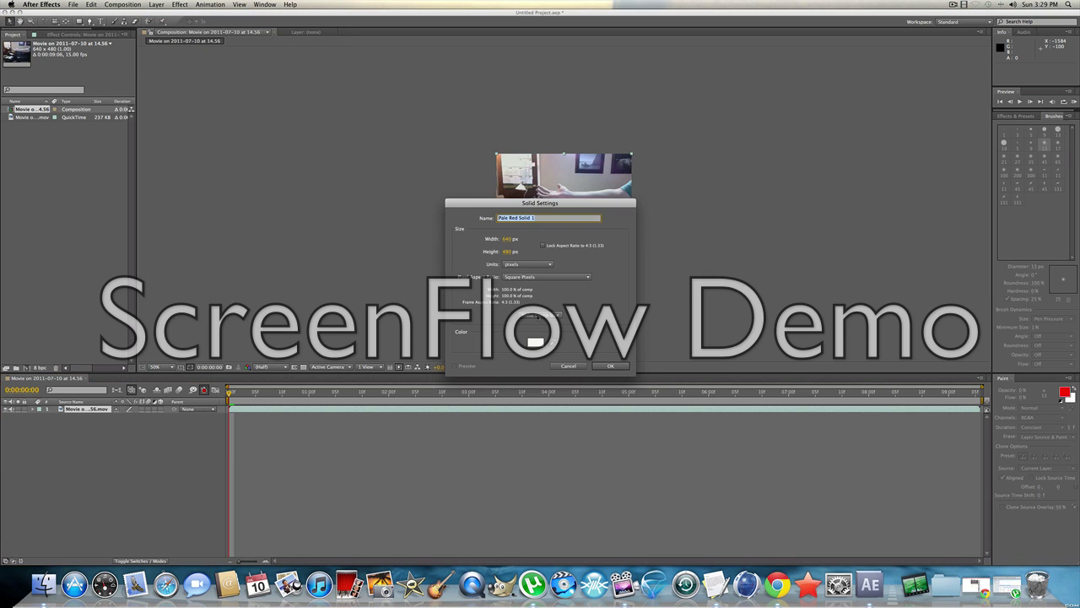
{"action": "left_click", "coordinate": [538, 315]}
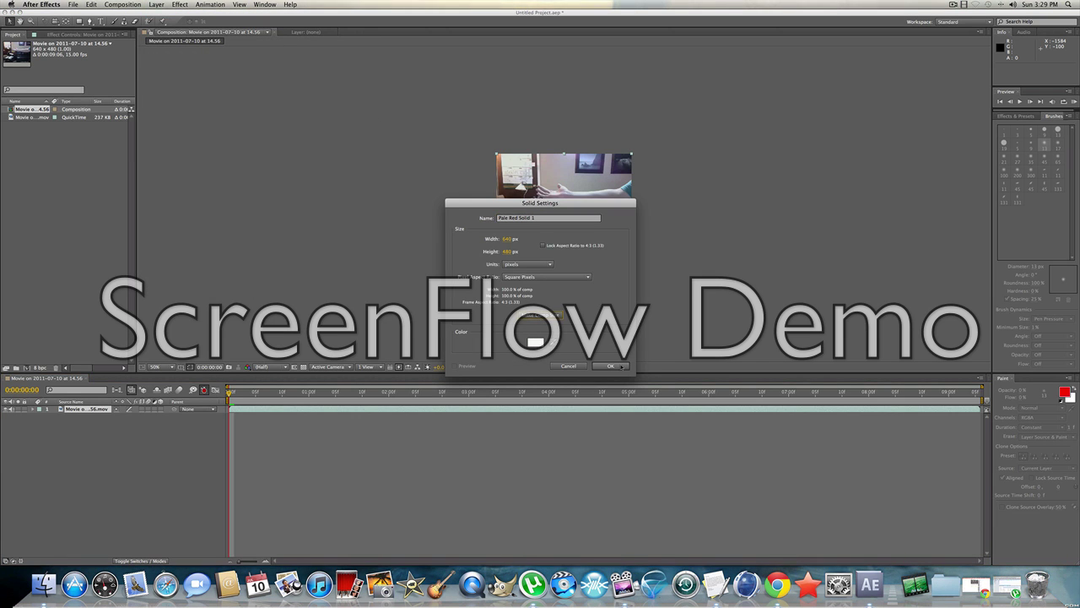
{"action": "left_click", "coordinate": [610, 365]}
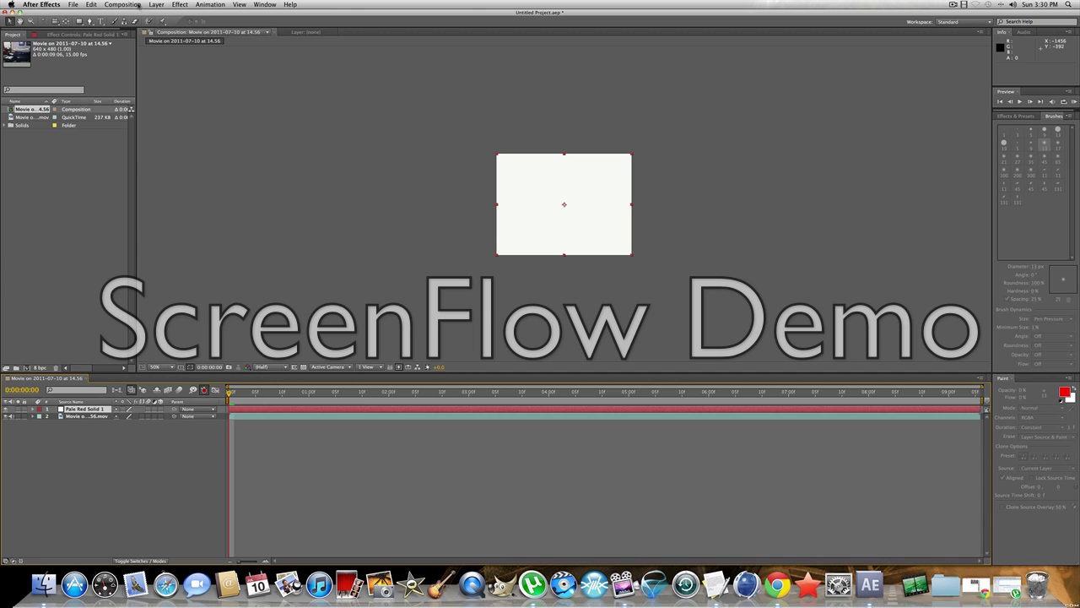
Draw a circular ellipse mask about 175 px wide on the white solid, in the lower middle of the frame.
{"action": "left_click", "coordinate": [79, 21]}
{"action": "left_click_drag", "start_coordinate": [79, 21], "coordinate": [103, 44]}
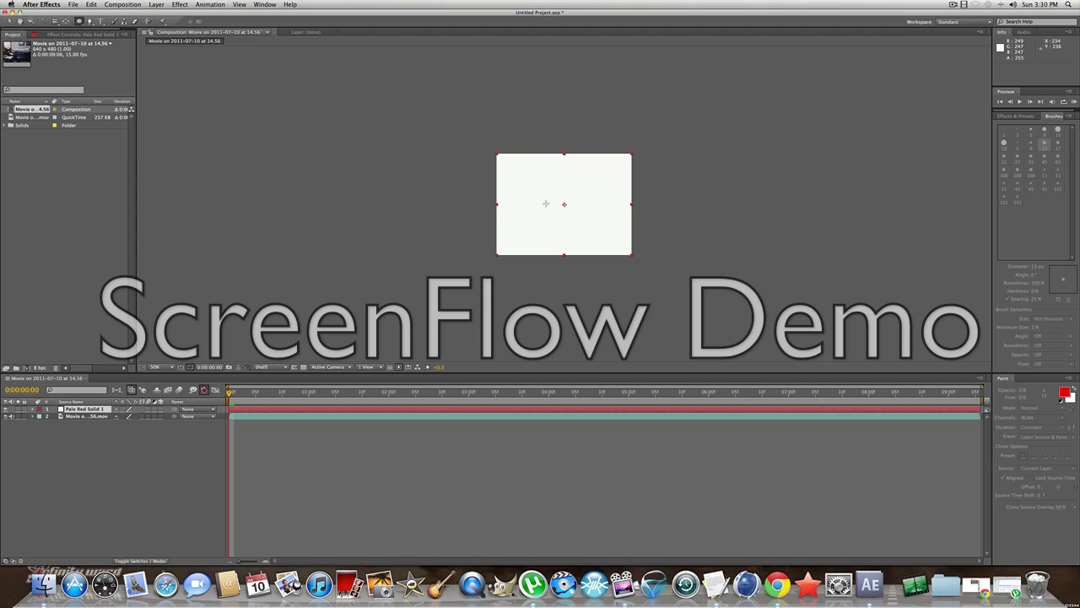
{"action": "left_click_drag", "start_coordinate": [546, 204], "coordinate": [583, 240]}
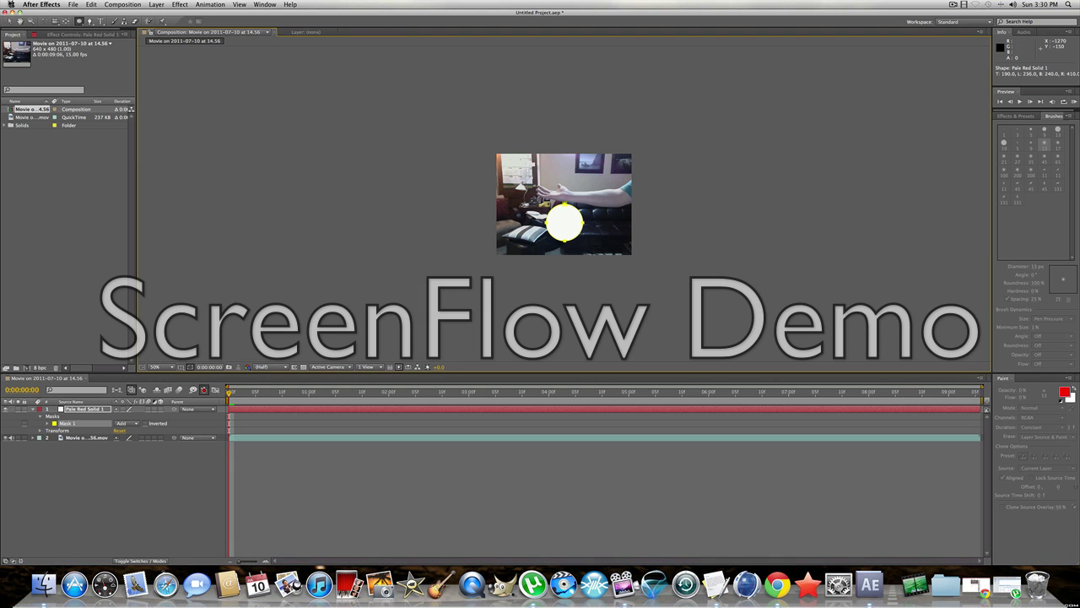
Move the masked white circle with the Selection tool so that it sits just above the open palm.
{"action": "left_click", "coordinate": [10, 22]}
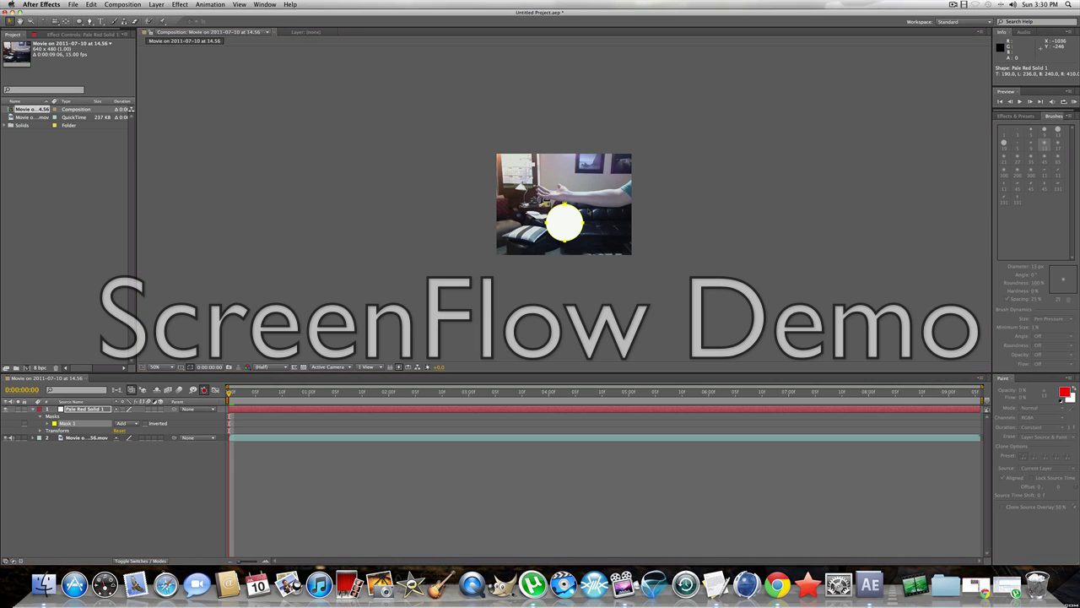
{"action": "left_click", "coordinate": [569, 215]}
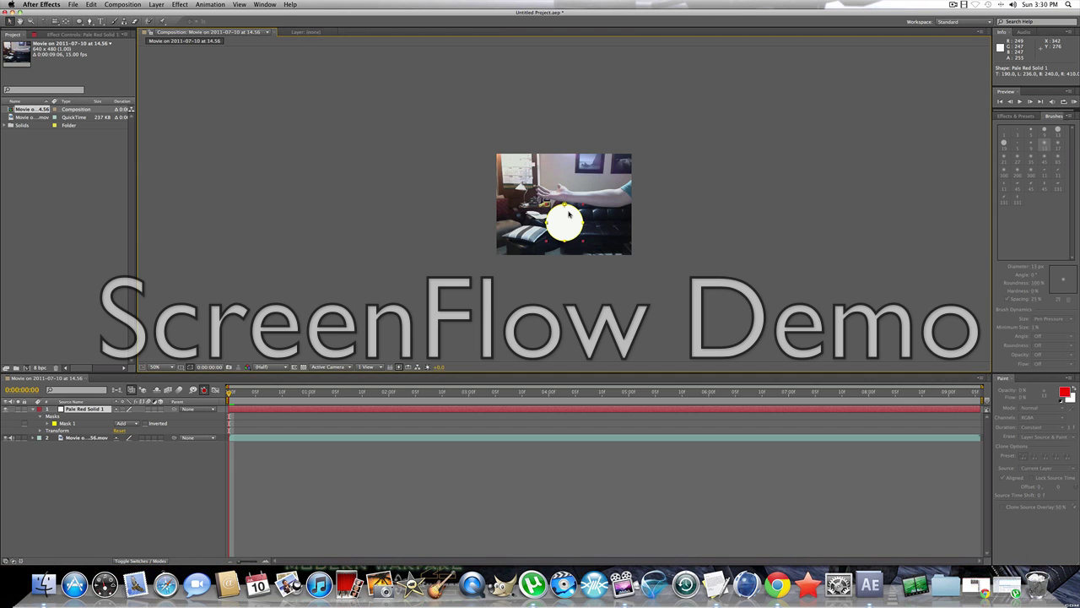
{"action": "left_click_drag", "start_coordinate": [568, 214], "coordinate": [556, 165]}
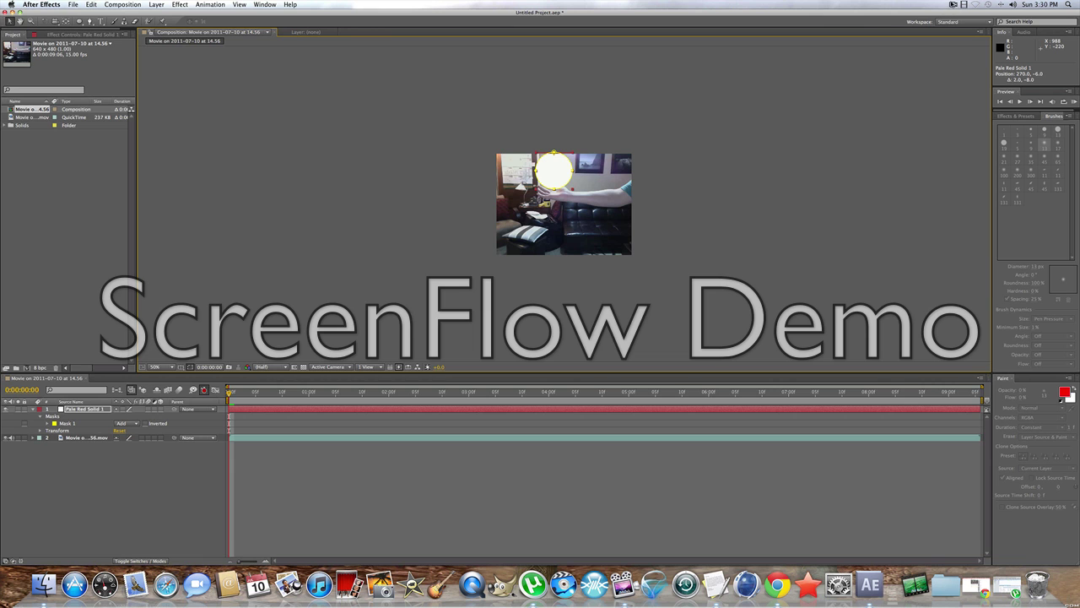
{"action": "left_click", "coordinate": [952, 5]}
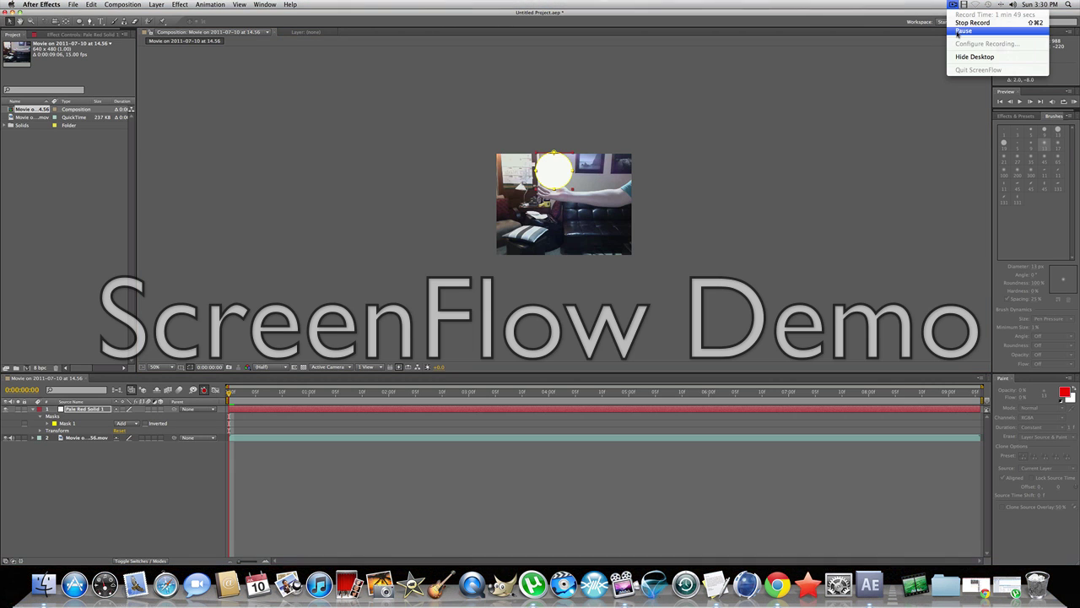
{"action": "left_click", "coordinate": [963, 30]}
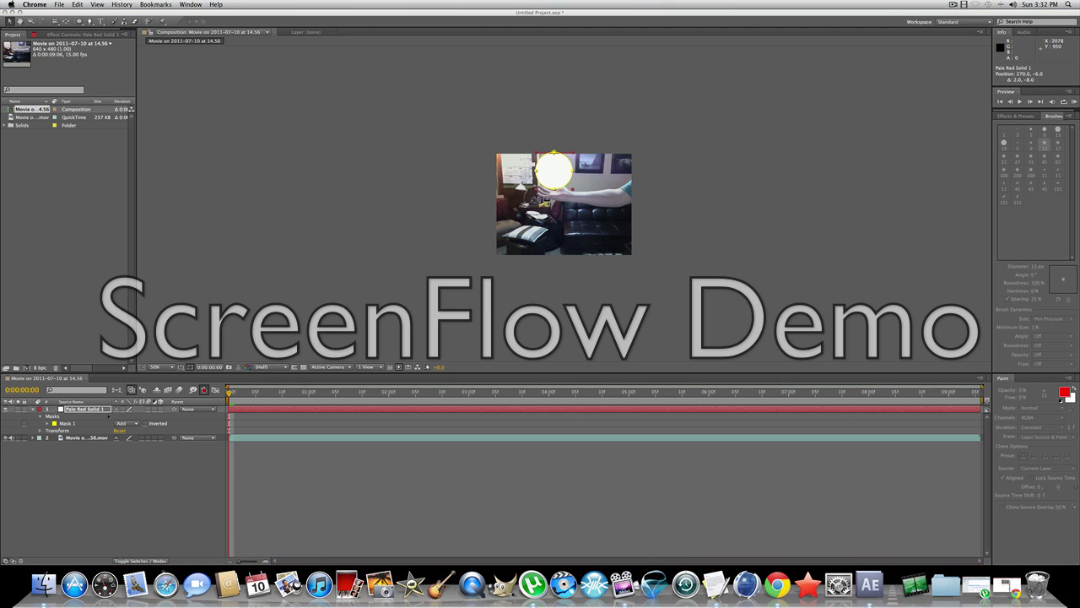
Reveal the Opacity, Position and Scale properties of the white solid layer together in the timeline.
{"action": "left_click", "coordinate": [107, 410]}
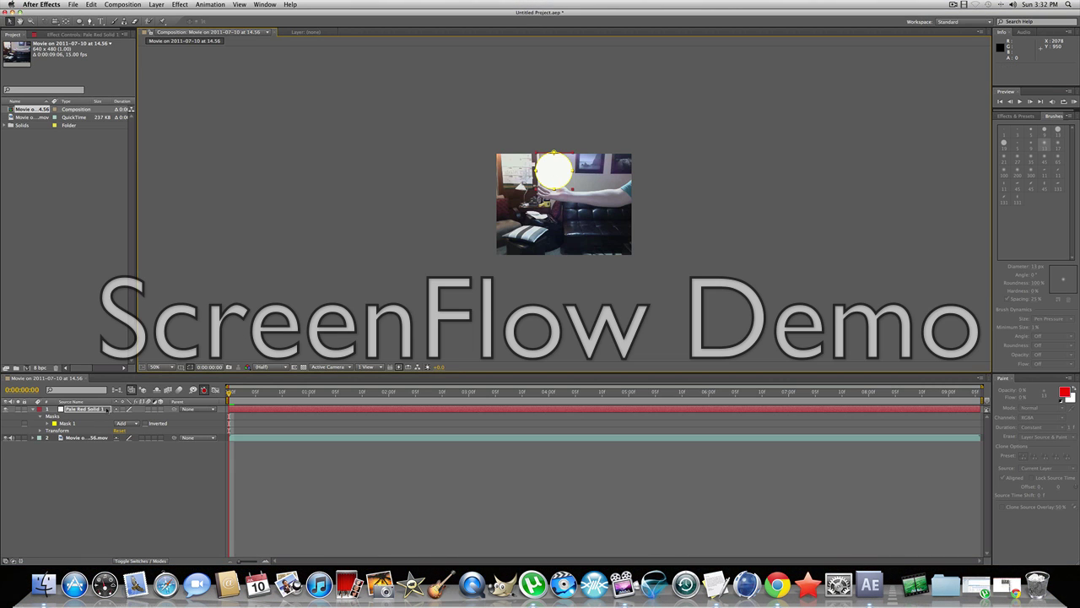
{"action": "left_click", "coordinate": [107, 410]}
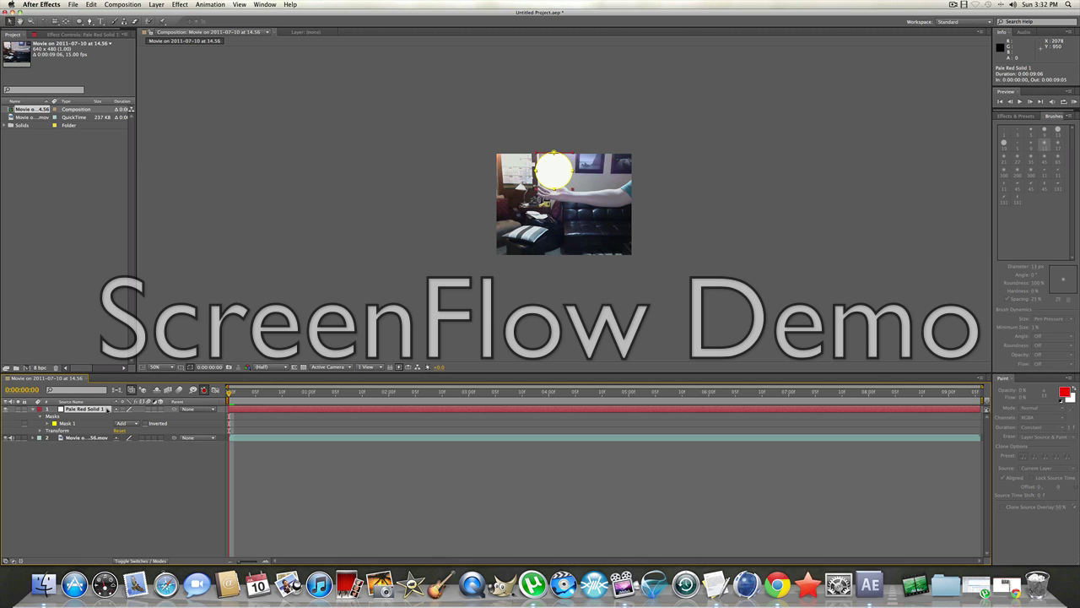
{"action": "key", "text": "t"}
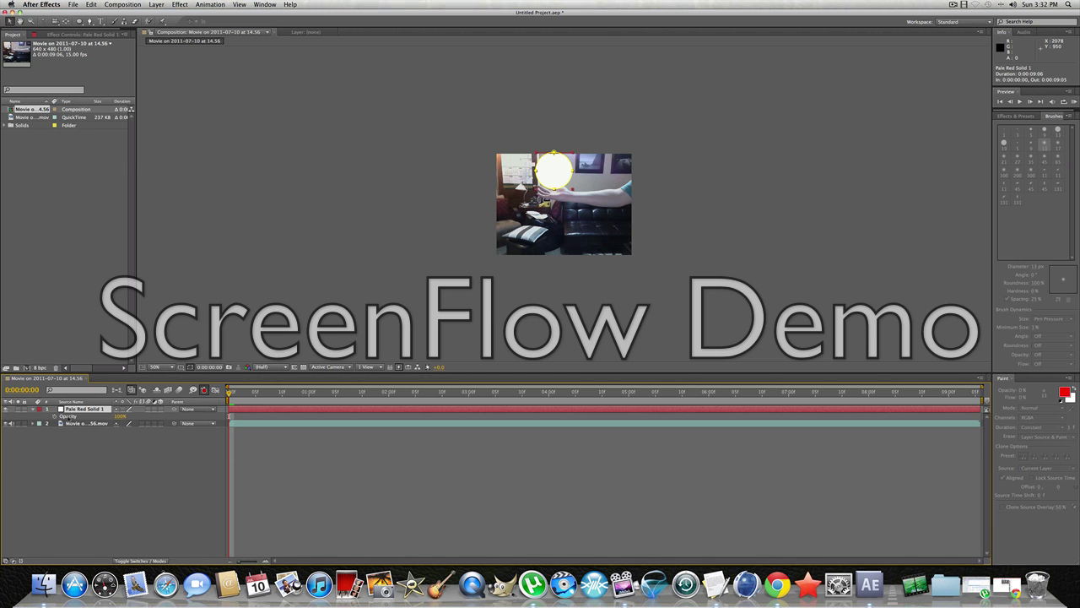
{"action": "key", "text": "shift+p"}
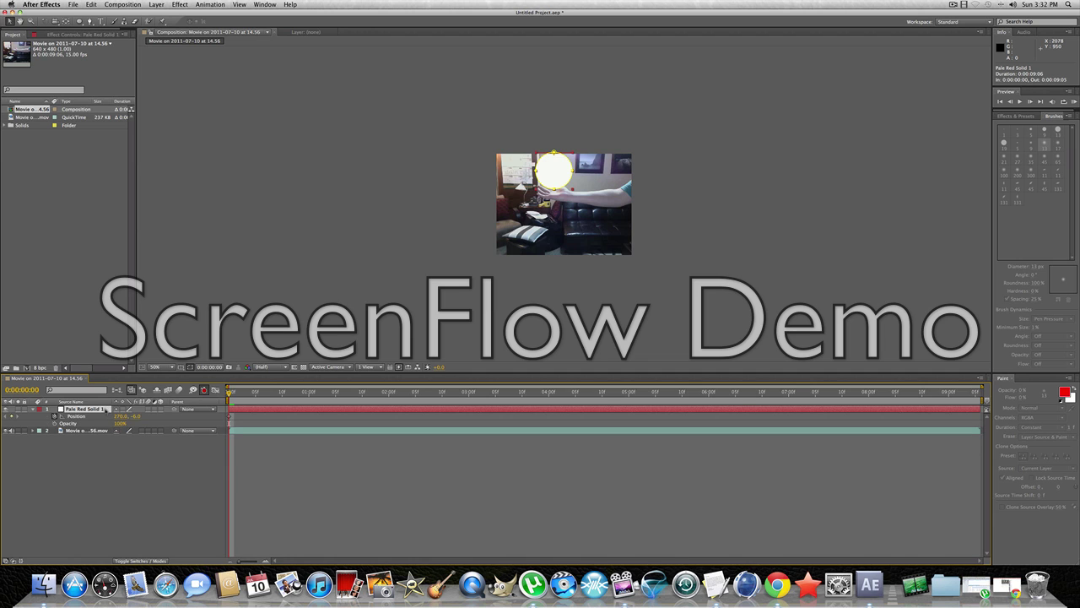
{"action": "key", "text": "shift+s"}
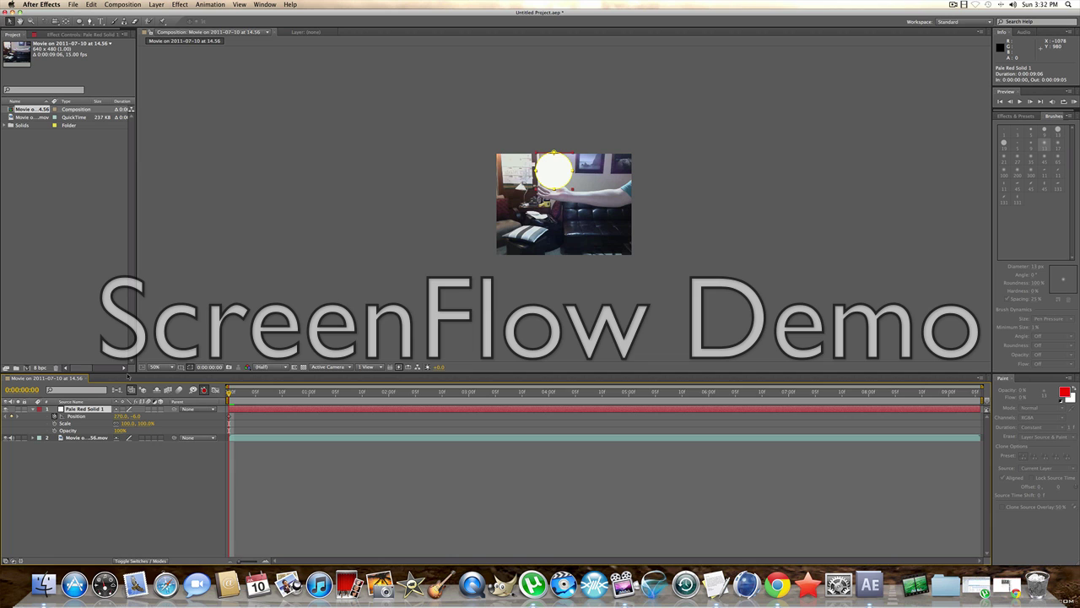
Keyframe the circle at the start of the timeline with 72% scale, 0% opacity and a position of about 258, 28.
{"action": "left_click_drag", "start_coordinate": [130, 417], "coordinate": [117, 423]}
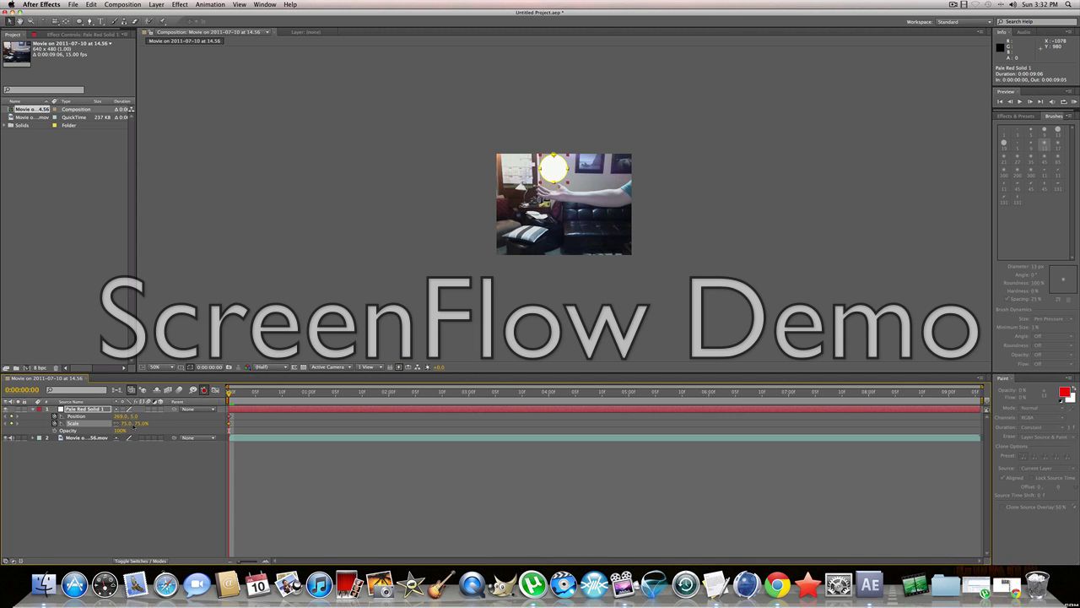
{"action": "left_click_drag", "start_coordinate": [138, 424], "coordinate": [108, 430]}
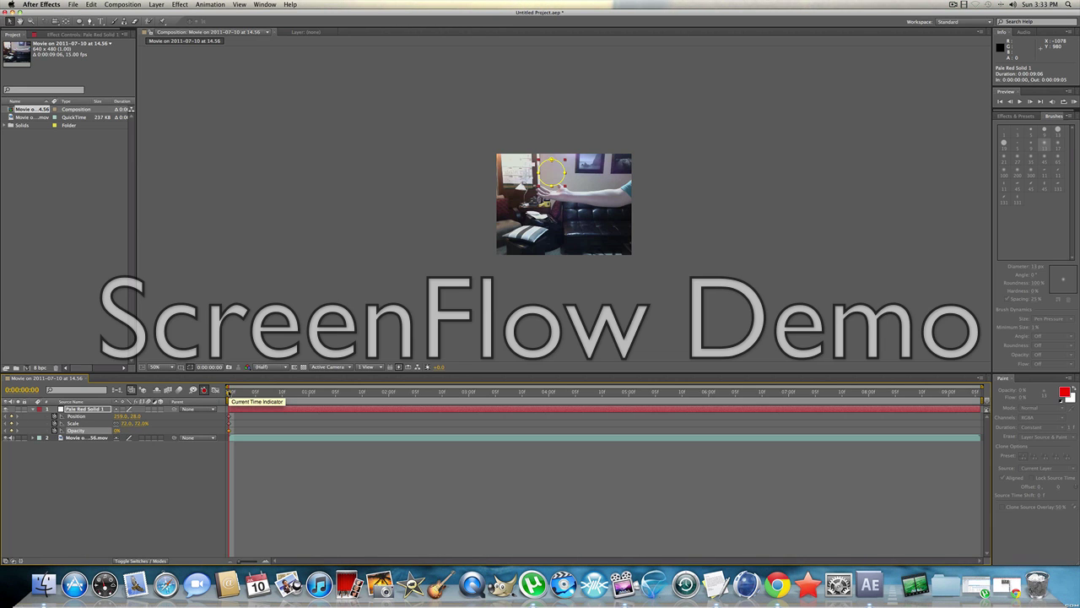
Advance to 0:00:00:10 and keyframe the circle's opacity at 100%.
{"action": "key", "text": "space"}
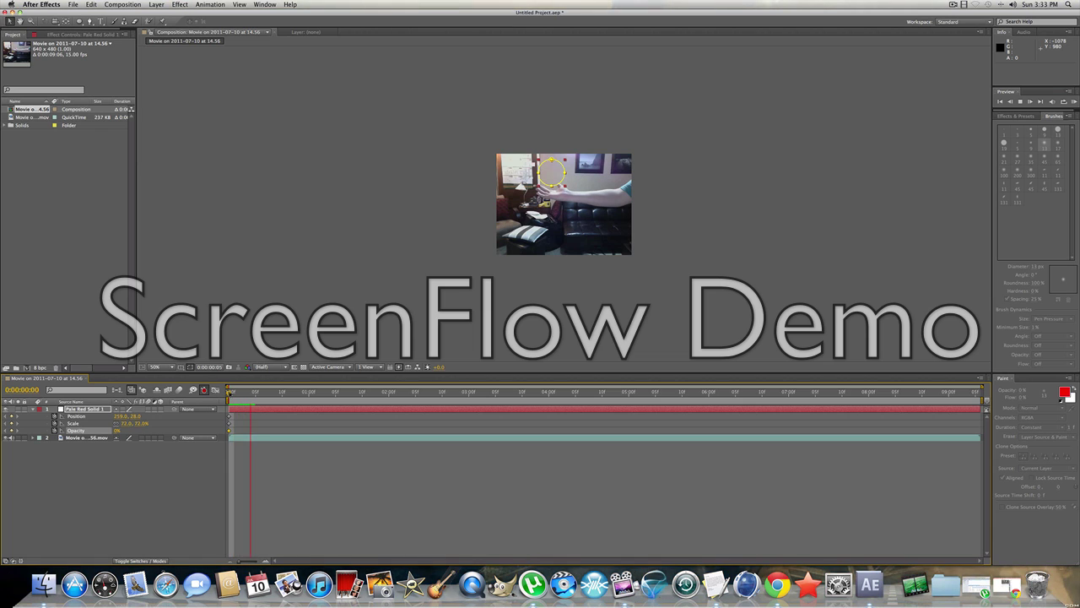
{"action": "key", "text": "space"}
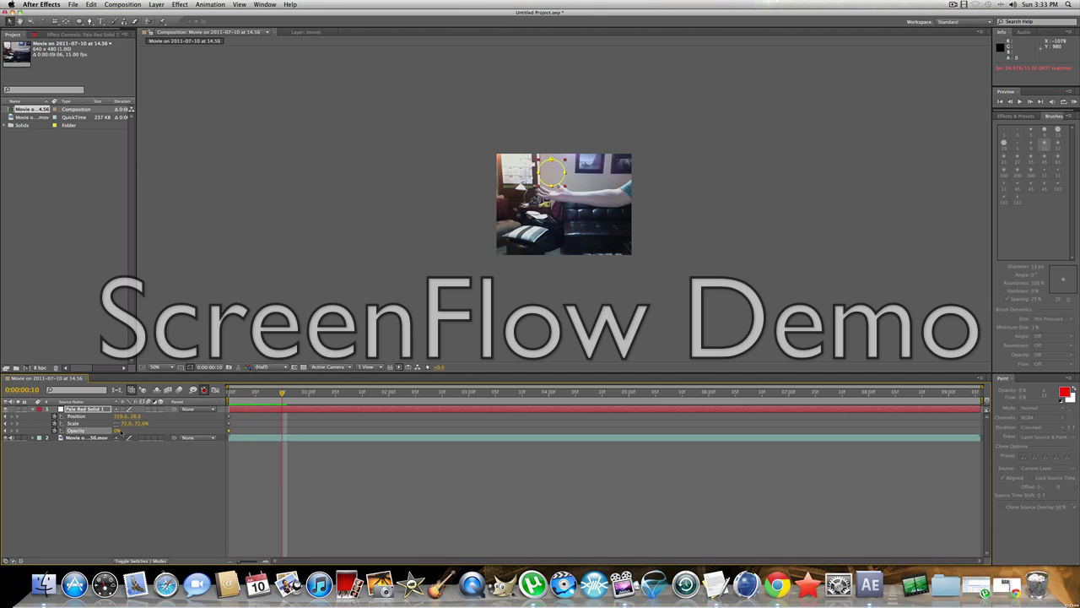
{"action": "left_click_drag", "start_coordinate": [117, 431], "coordinate": [212, 432]}
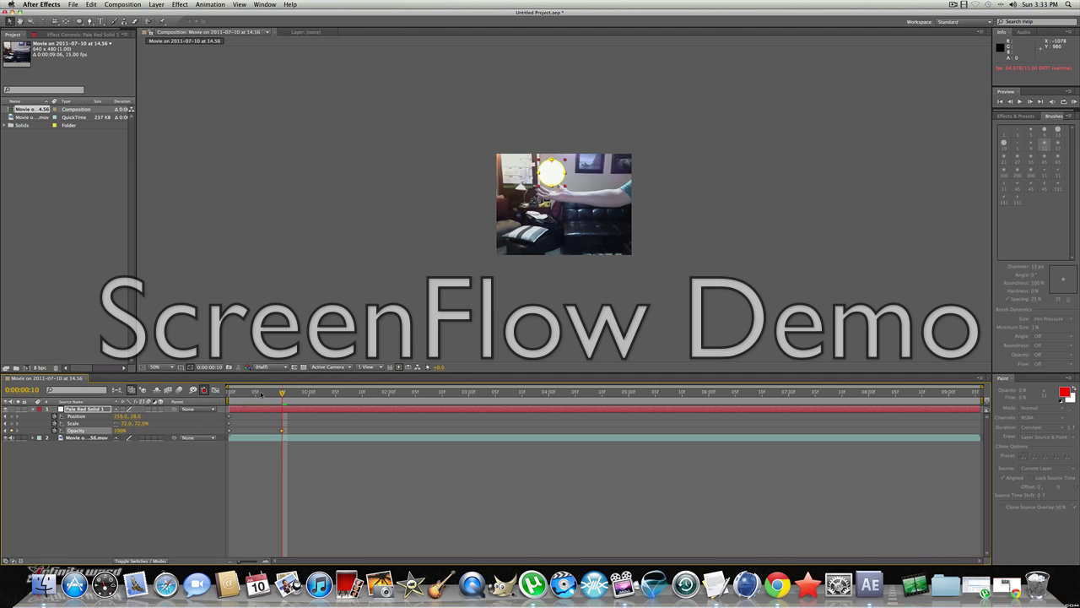
Preview the circle's fade-in from the start of the composition and return to the first frame.
{"action": "left_click_drag", "start_coordinate": [271, 396], "coordinate": [227, 391]}
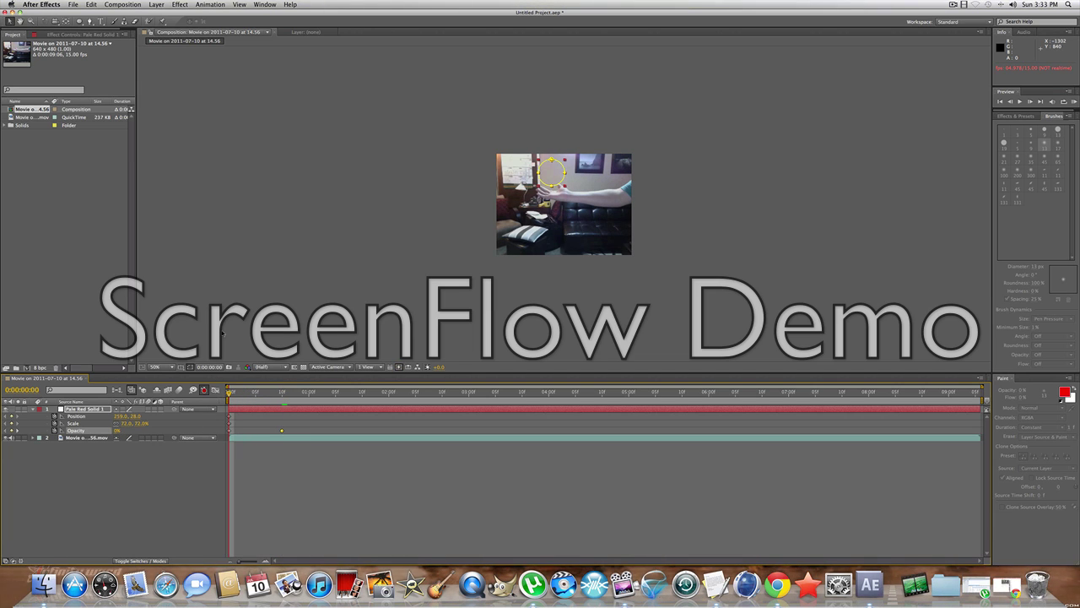
{"action": "key", "text": "space"}
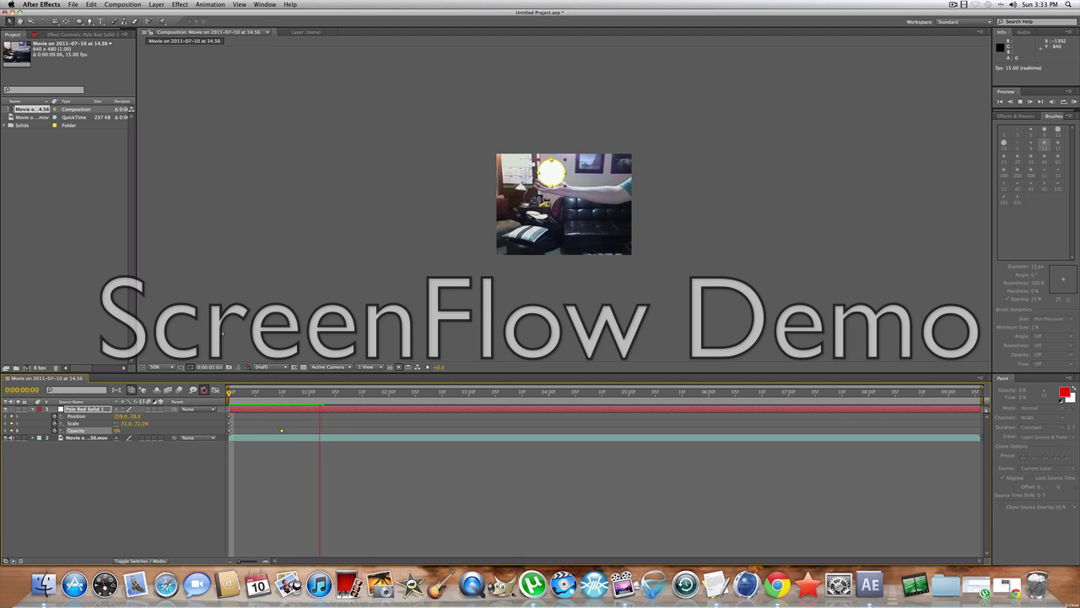
{"action": "key", "text": "space"}
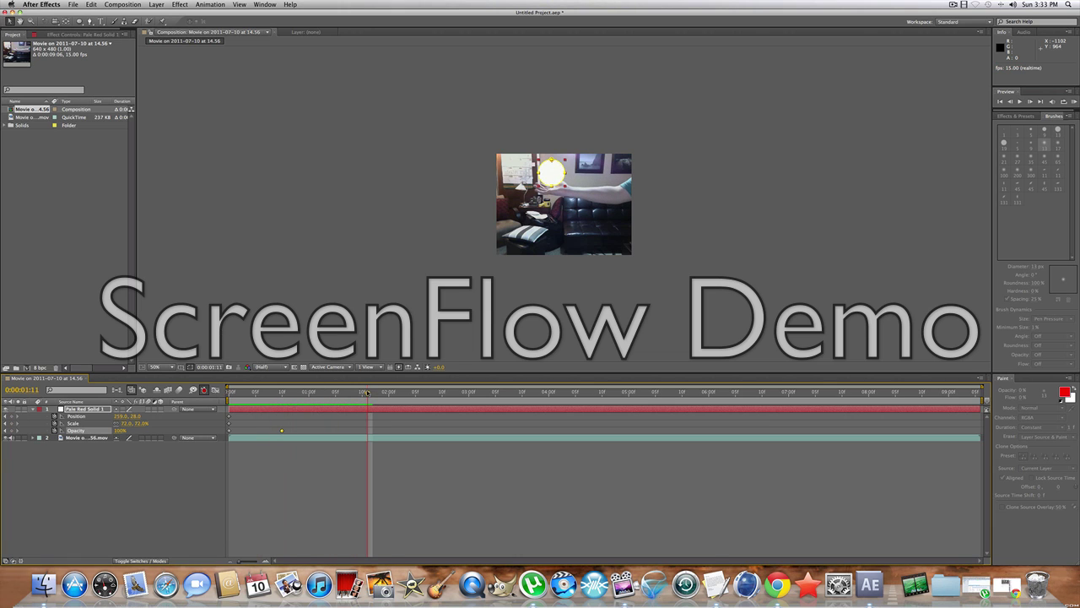
{"action": "left_click_drag", "start_coordinate": [368, 392], "coordinate": [246, 403]}
{"action": "key", "text": "Home"}
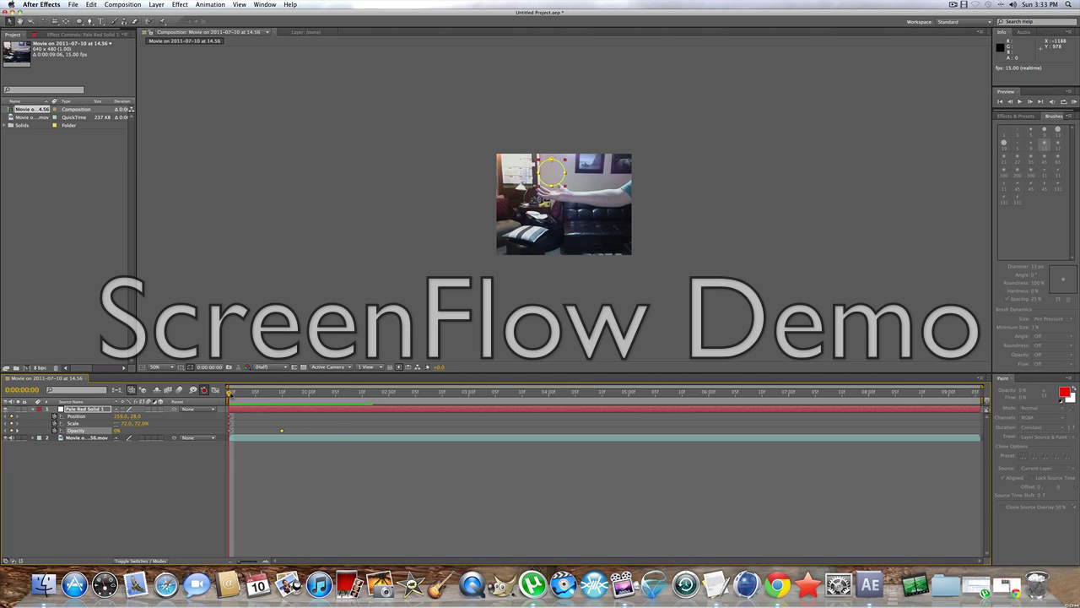
Keyframe the circle's position to follow the hand, at about 251, 13 on 0:00:01:06 and 262, 35 on 0:00:02:04.
{"action": "key", "text": "space"}
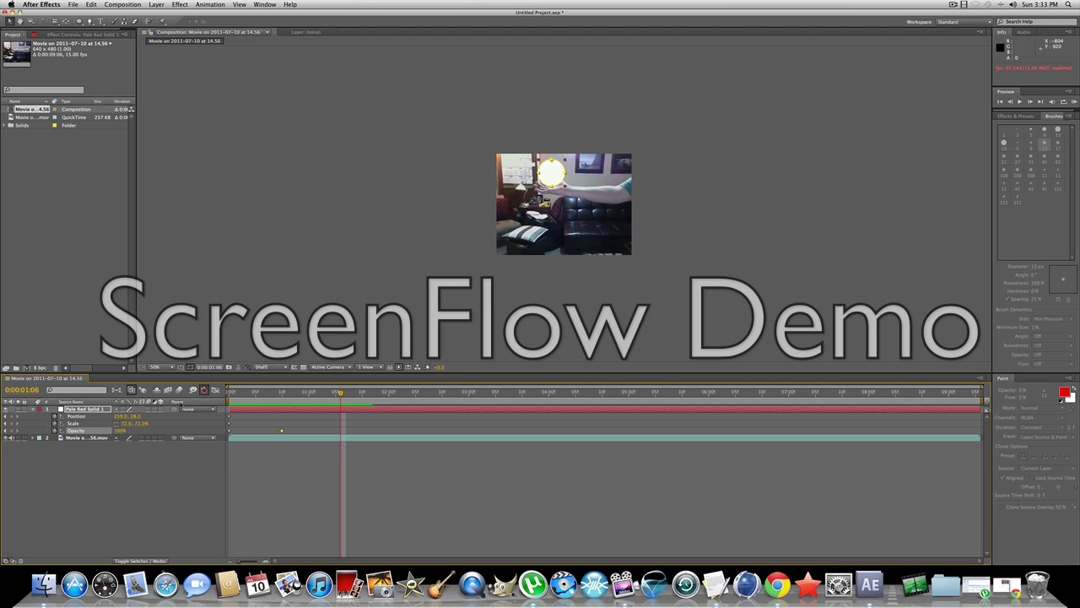
{"action": "left_click_drag", "start_coordinate": [120, 417], "coordinate": [132, 416]}
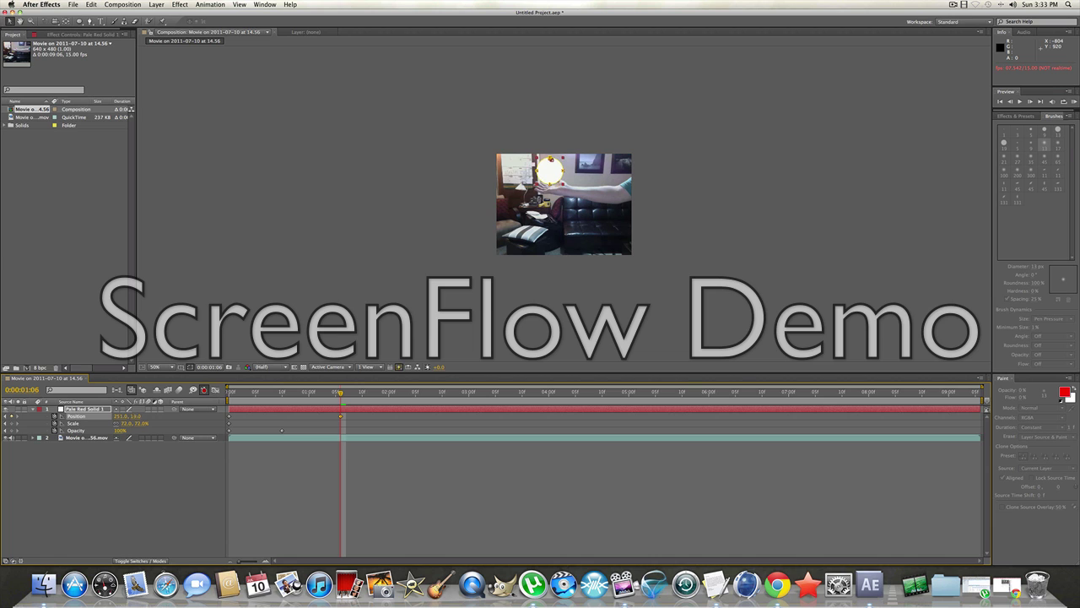
{"action": "key", "text": "space"}
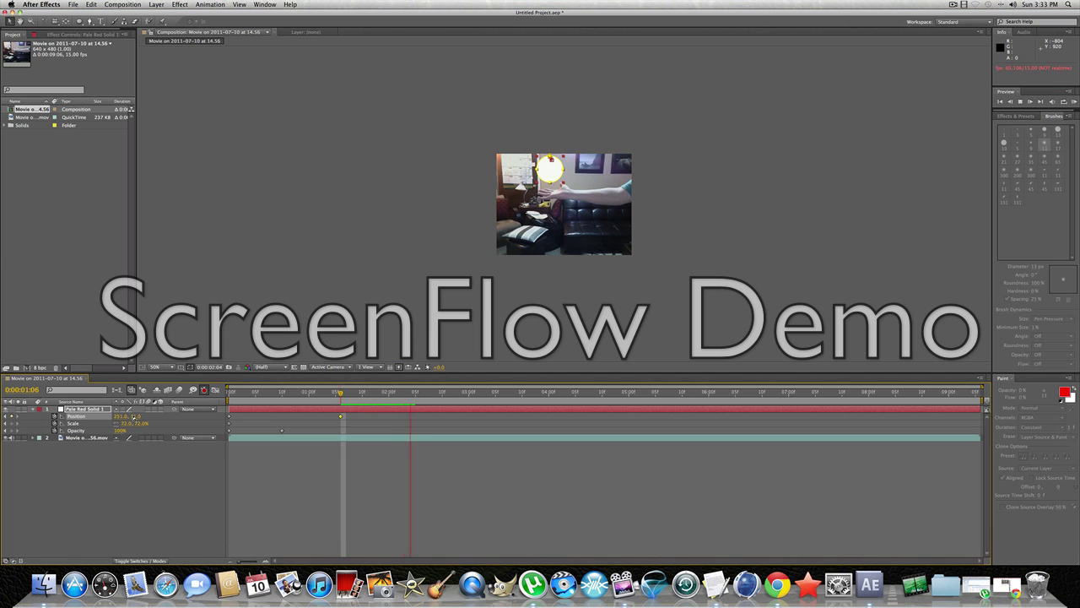
{"action": "key", "text": "space"}
{"action": "left_click_drag", "start_coordinate": [133, 417], "coordinate": [131, 416]}
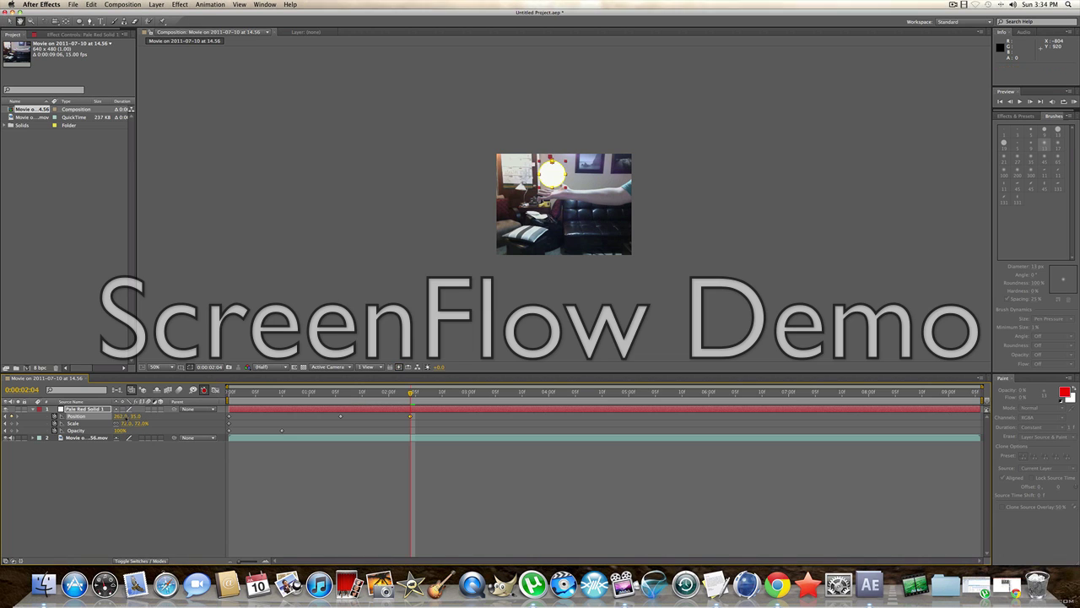
Continue tracking the hand with position keyframes of about 281, 39 at 0:00:03:09 and 277, 19 at 0:00:04:04.
{"action": "key", "text": "space"}
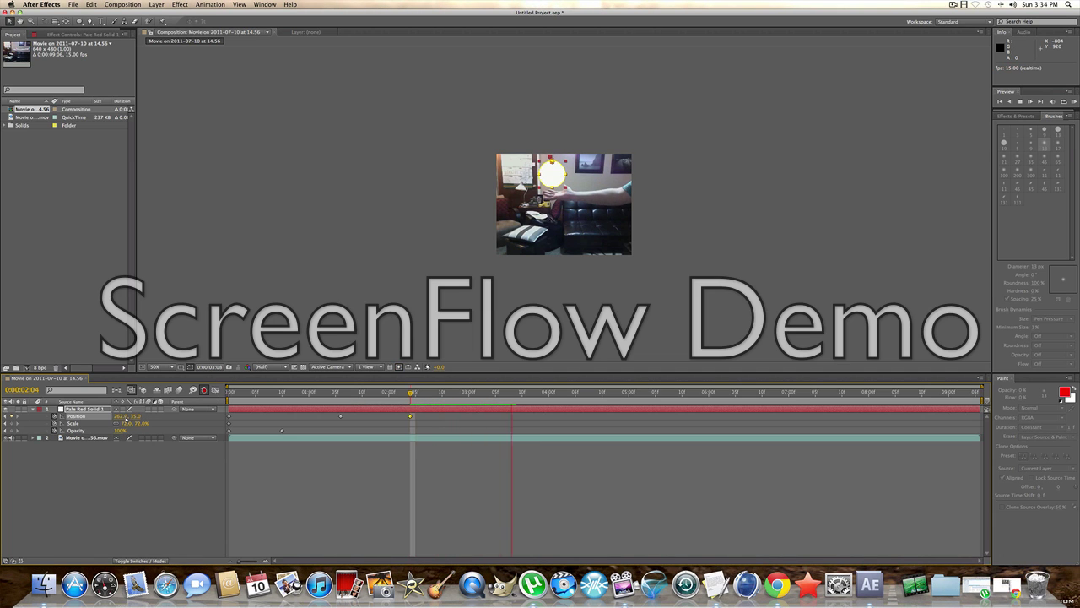
{"action": "key", "text": "space"}
{"action": "left_click_drag", "start_coordinate": [134, 417], "coordinate": [130, 418]}
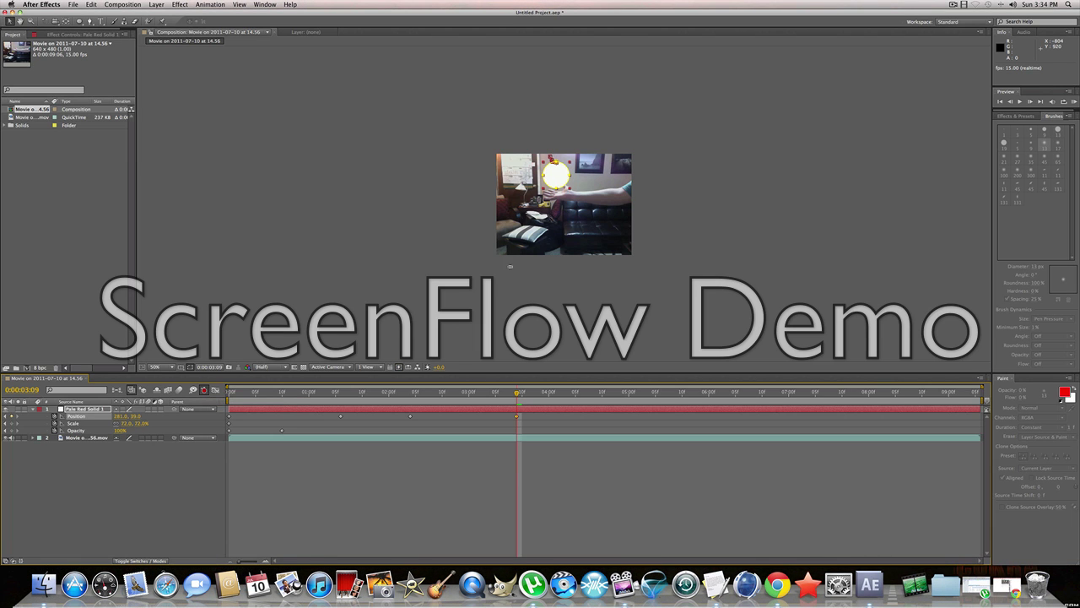
{"action": "key", "text": "space"}
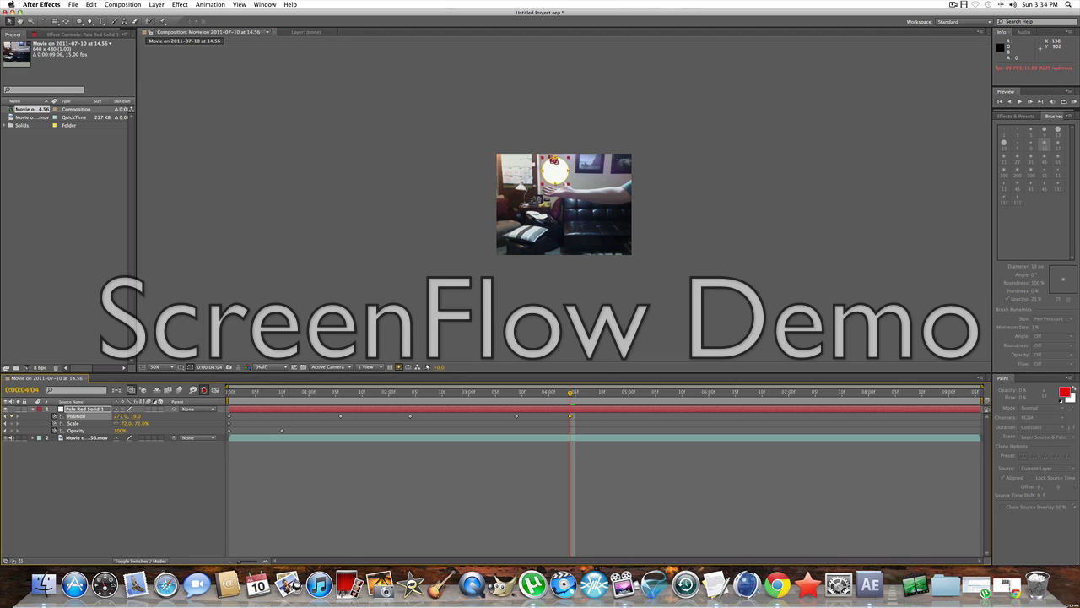
On 0:00:06:11, keyframe the circle's scale at 42% and its position at about 288, 94 to match the hand.
{"action": "key", "text": "space"}
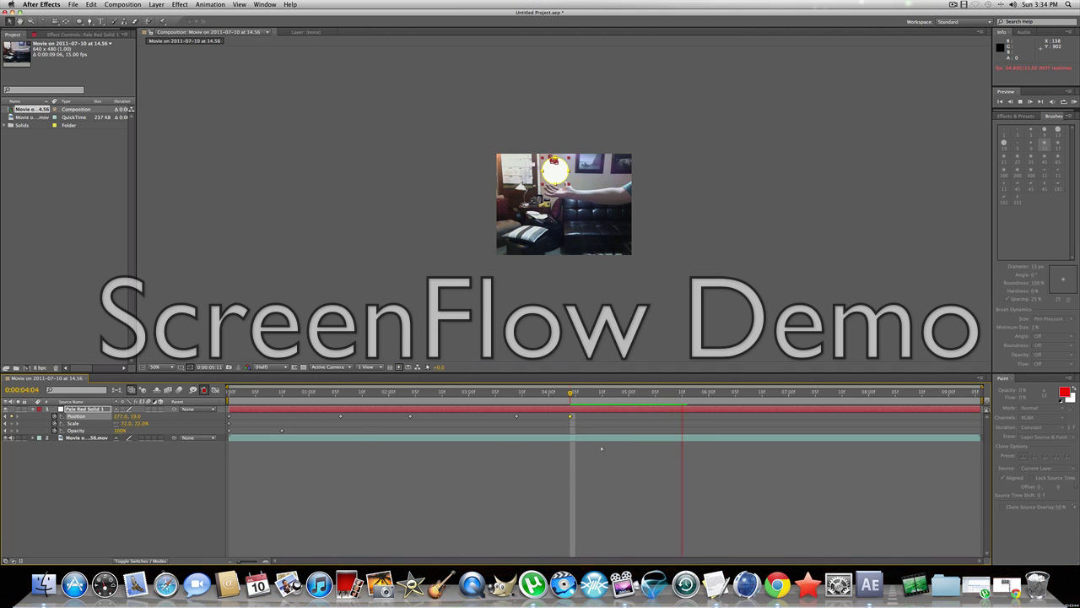
{"action": "key", "text": "space"}
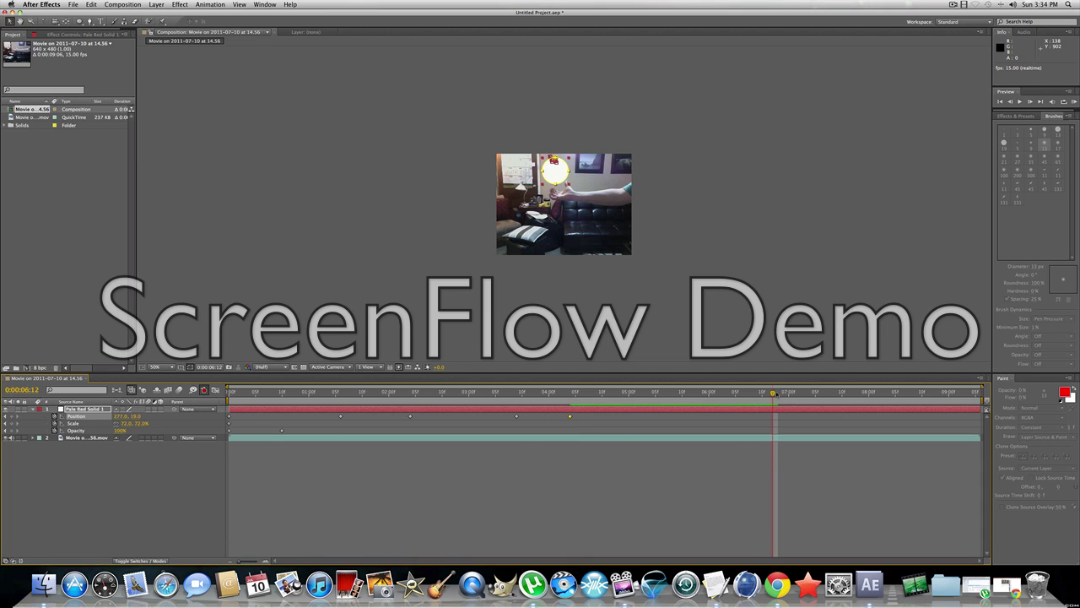
{"action": "left_click_drag", "start_coordinate": [773, 395], "coordinate": [768, 394]}
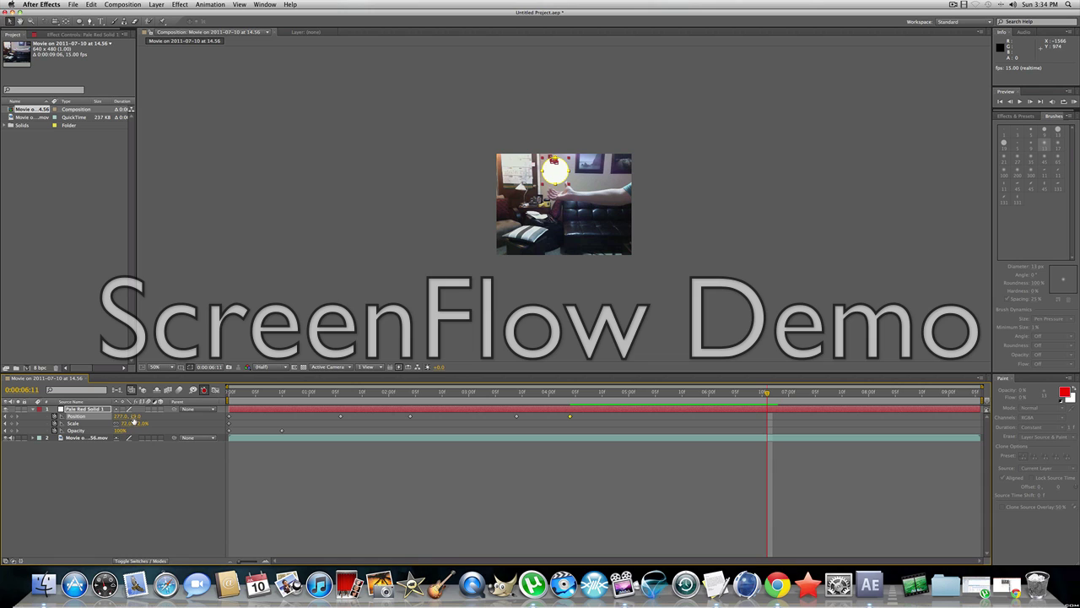
{"action": "left_click_drag", "start_coordinate": [133, 419], "coordinate": [142, 418]}
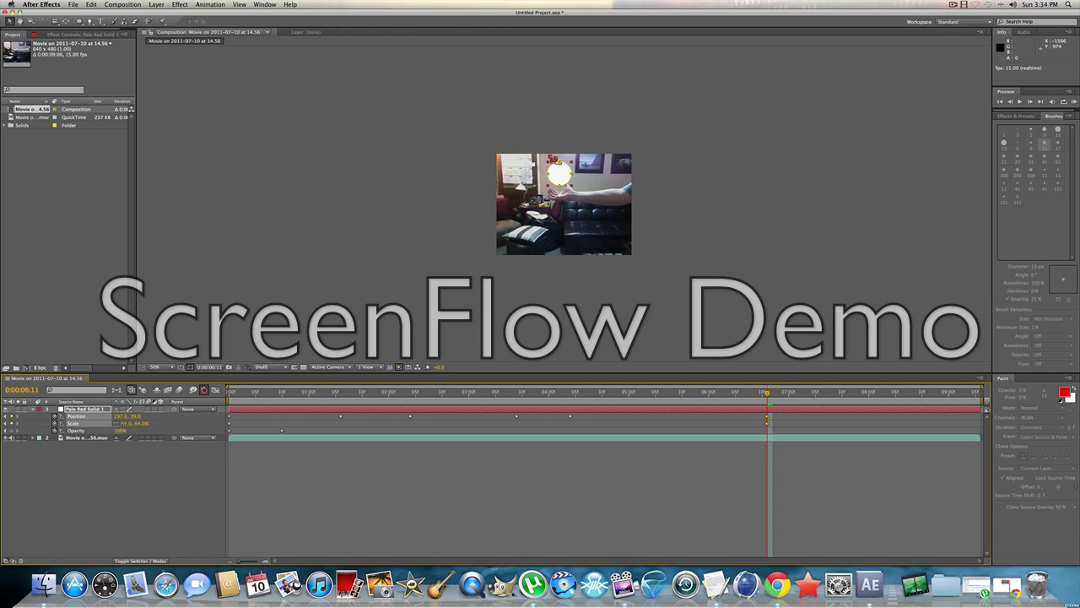
{"action": "mouse_move", "coordinate": [126, 423]}
{"action": "left_mouse_down"}
{"action": "mouse_move", "coordinate": [120, 416]}
{"action": "mouse_move", "coordinate": [145, 416]}
{"action": "left_mouse_up"}
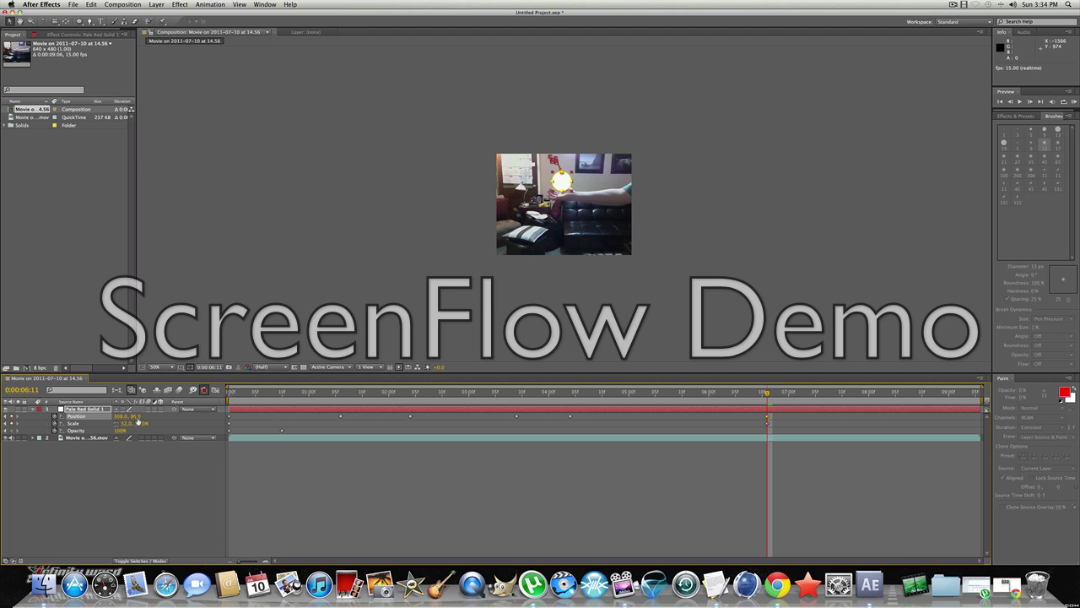
{"action": "left_click_drag", "start_coordinate": [145, 416], "coordinate": [126, 426]}
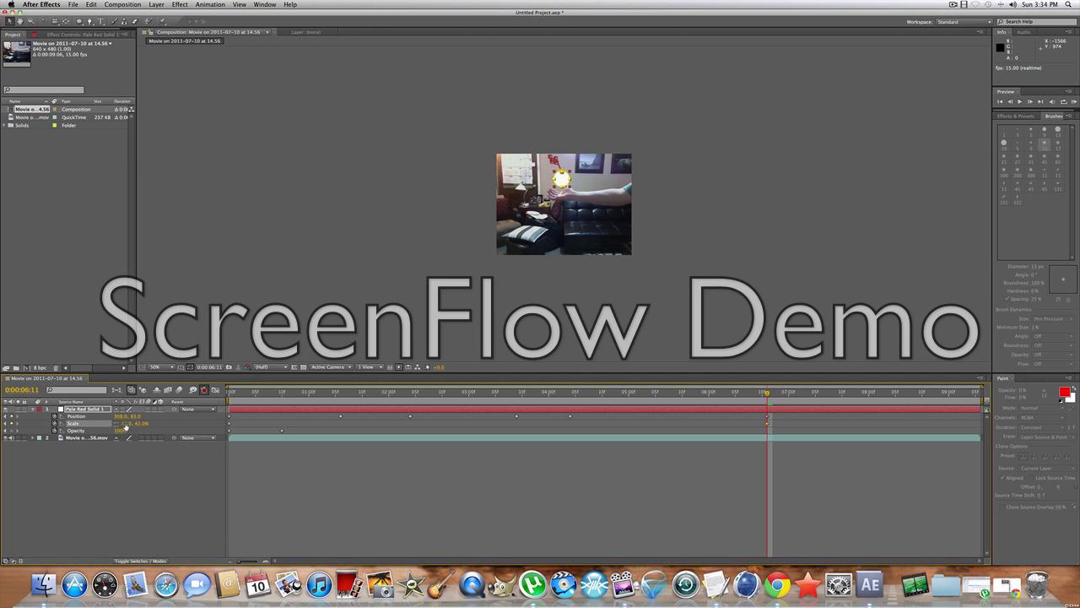
{"action": "left_click", "coordinate": [954, 6]}
{"action": "left_click", "coordinate": [963, 33]}
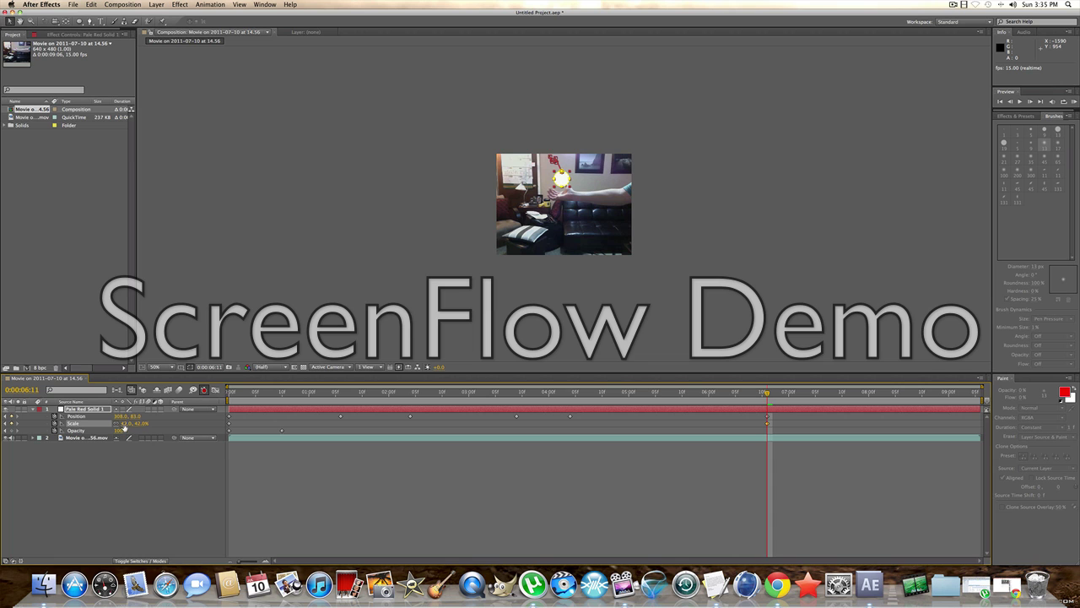
{"action": "left_click_drag", "start_coordinate": [133, 417], "coordinate": [113, 417]}
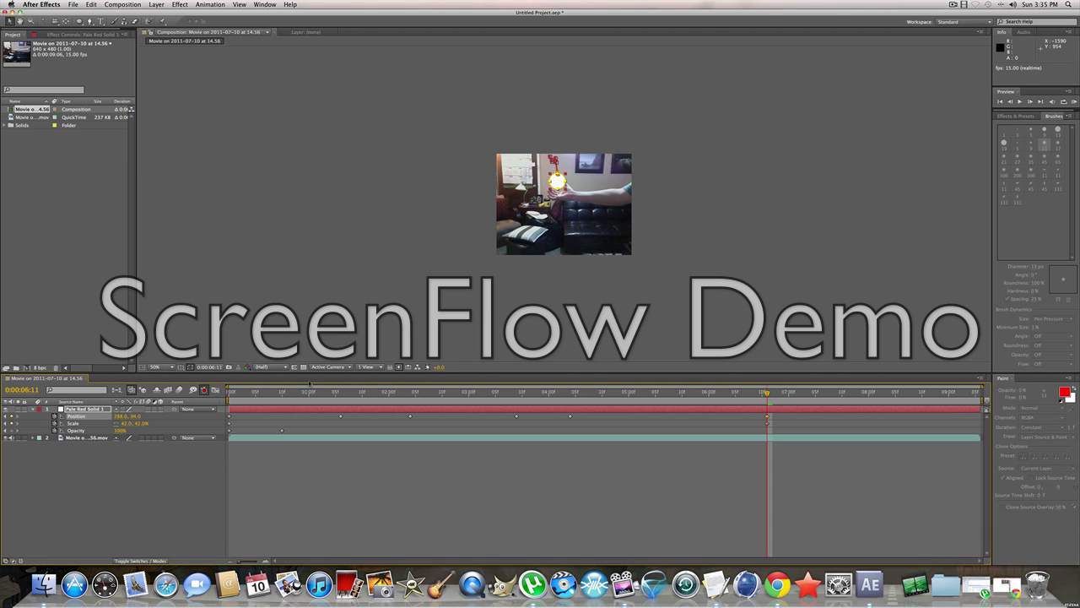
On 0:00:07:01, keyframe the circle's position at about 314, 120 and keyframe a reduced opacity.
{"action": "key", "text": "space"}
{"action": "key", "text": "space"}
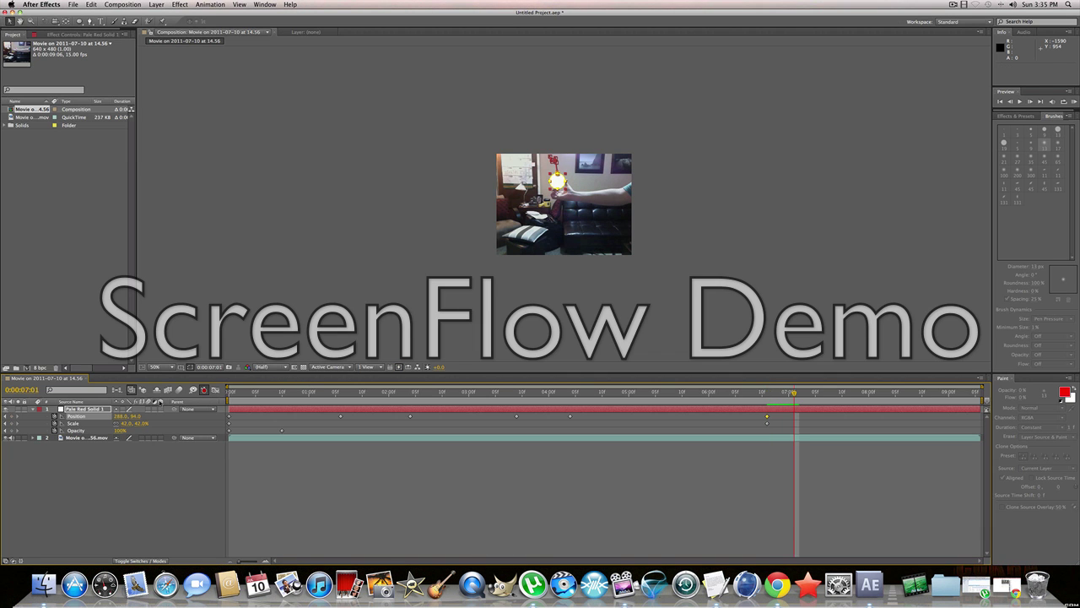
{"action": "mouse_move", "coordinate": [132, 416]}
{"action": "left_mouse_down"}
{"action": "mouse_move", "coordinate": [119, 417]}
{"action": "mouse_move", "coordinate": [129, 419]}
{"action": "left_mouse_up"}
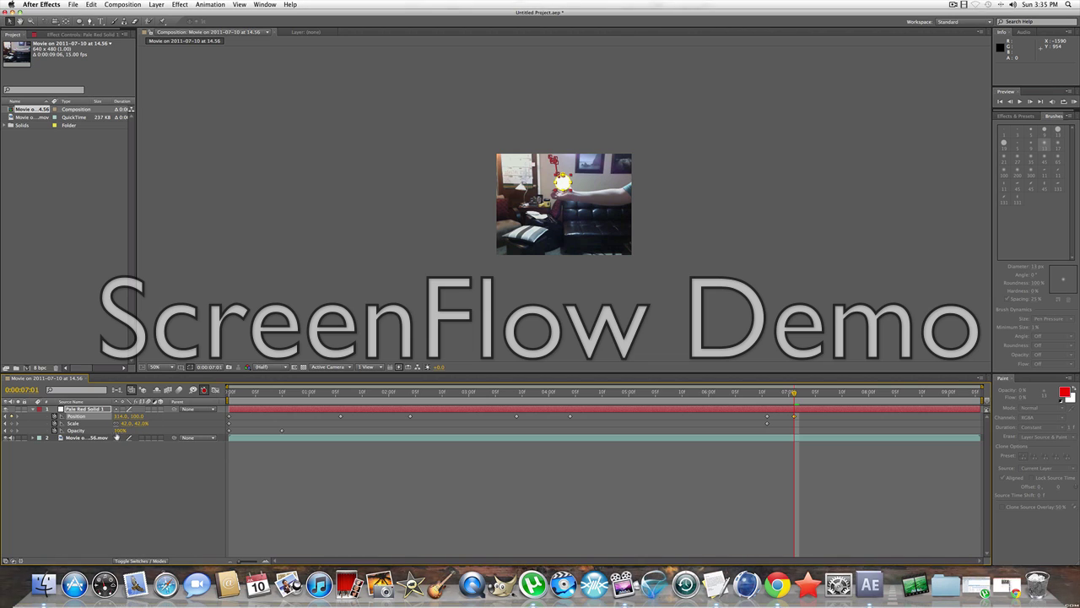
{"action": "left_click_drag", "start_coordinate": [121, 431], "coordinate": [118, 431]}
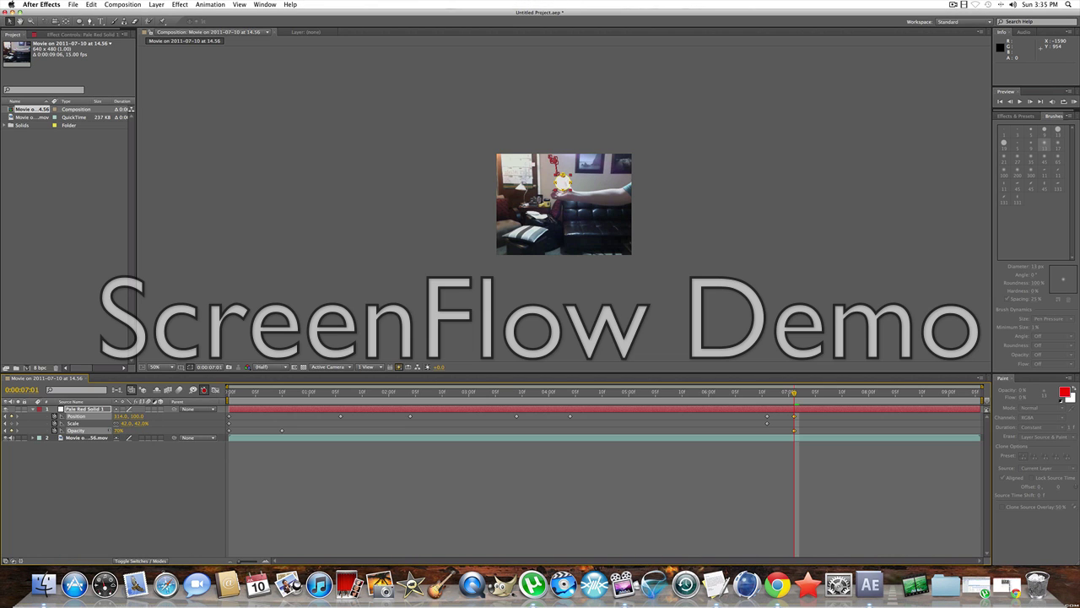
{"action": "left_click_drag", "start_coordinate": [97, 430], "coordinate": [95, 431]}
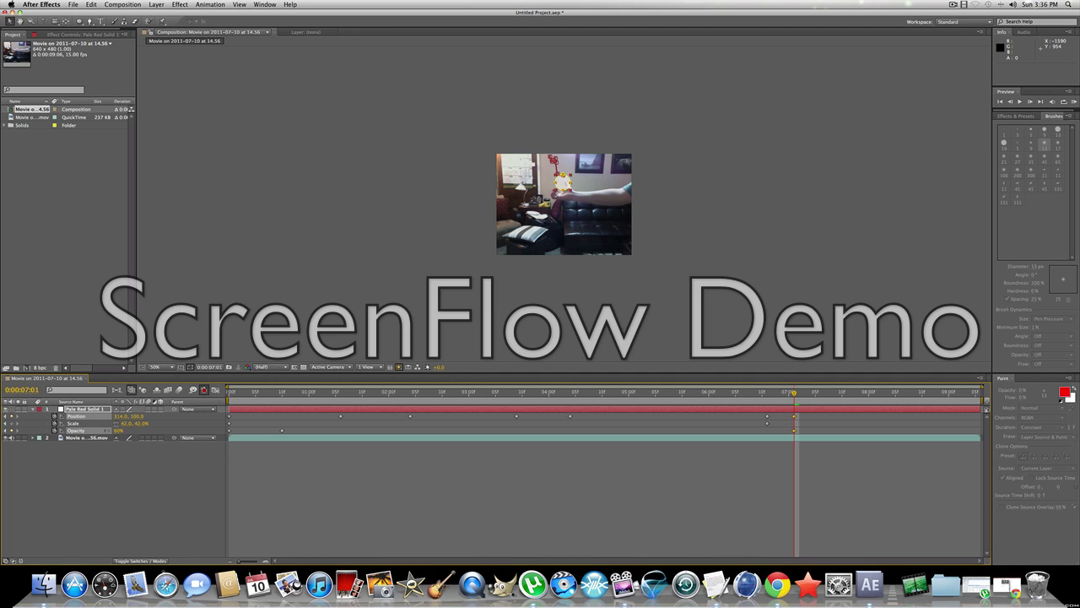
{"action": "left_click_drag", "start_coordinate": [107, 430], "coordinate": [141, 420]}
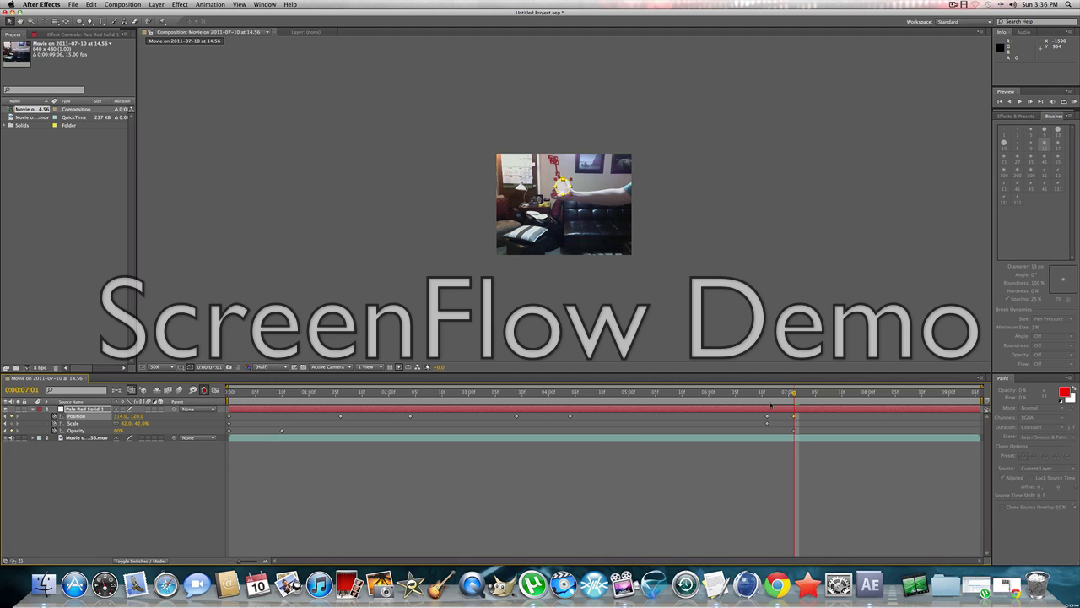
On 0:00:07:03, keyframe the circle's opacity at 54% and its position at about 309, 116.
{"action": "key", "text": "Page_Down"}
{"action": "key", "text": "Page_Down"}
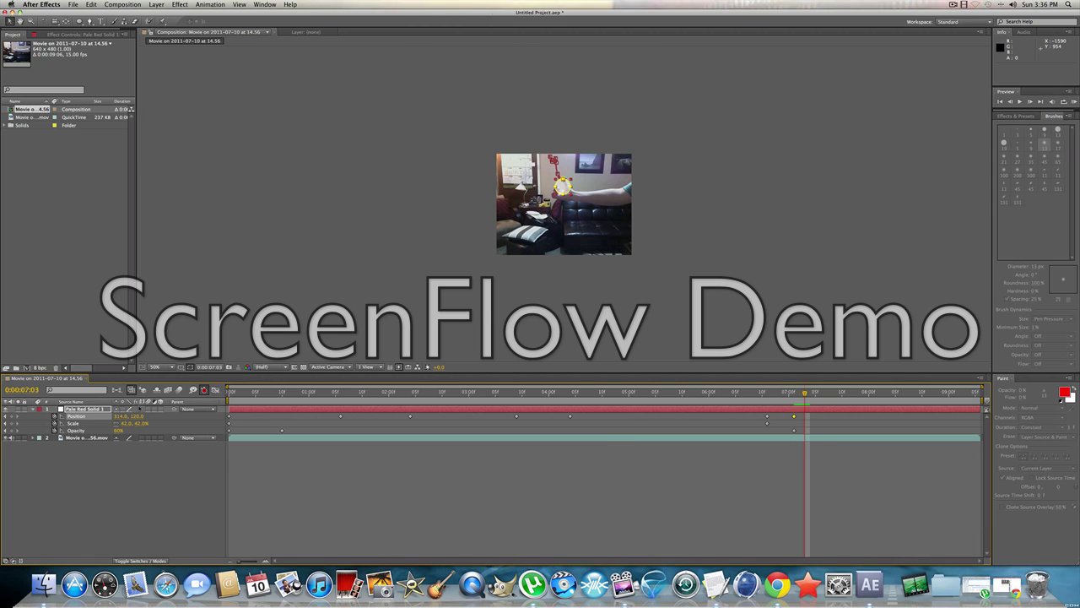
{"action": "left_click_drag", "start_coordinate": [117, 431], "coordinate": [90, 432]}
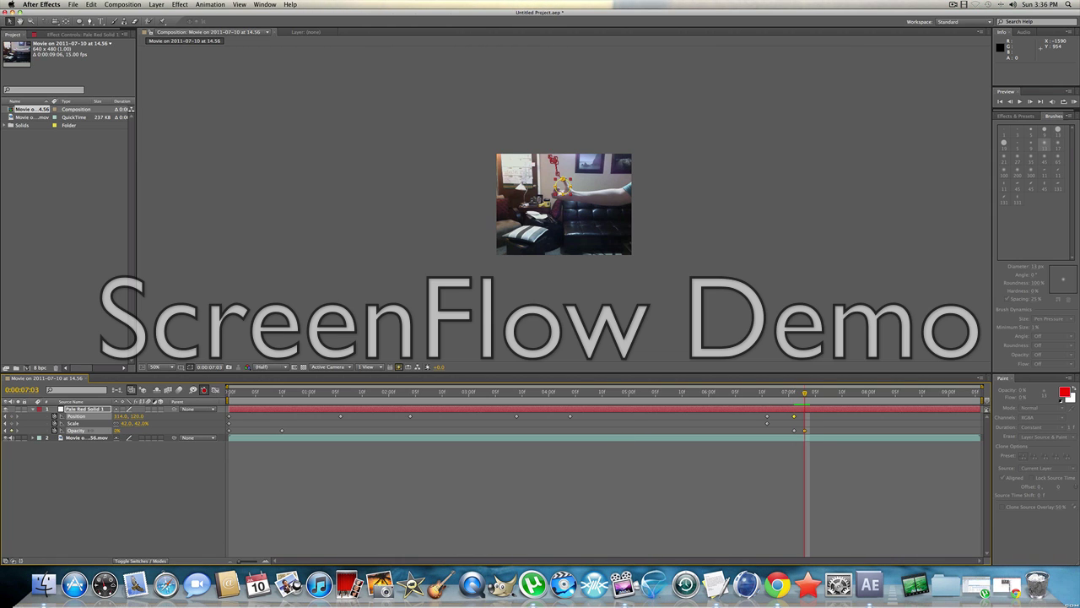
{"action": "left_click", "coordinate": [85, 431]}
{"action": "left_click", "coordinate": [117, 432]}
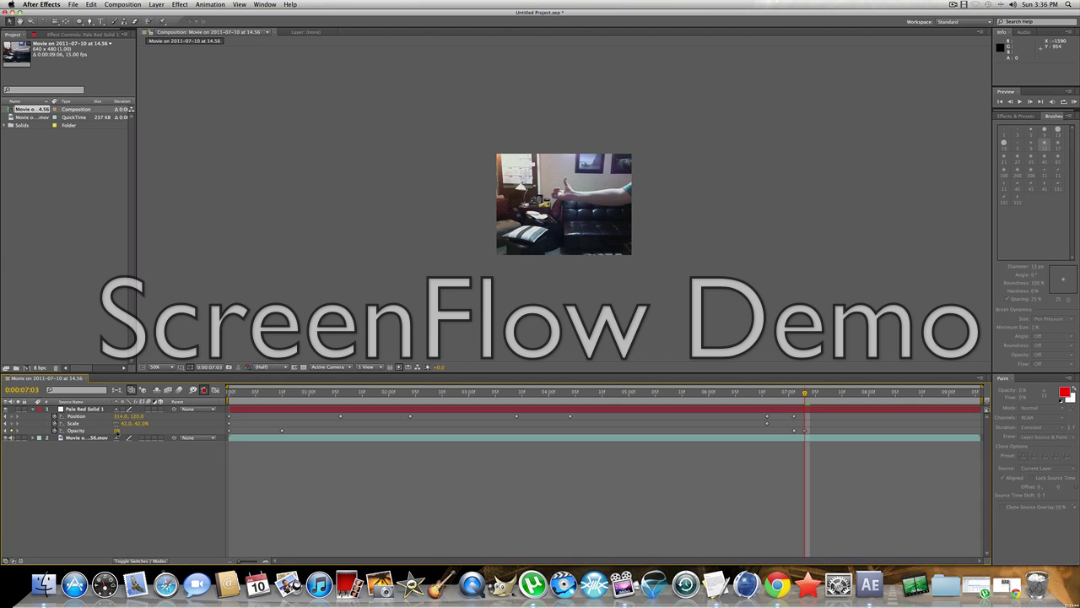
{"action": "left_click", "coordinate": [118, 431]}
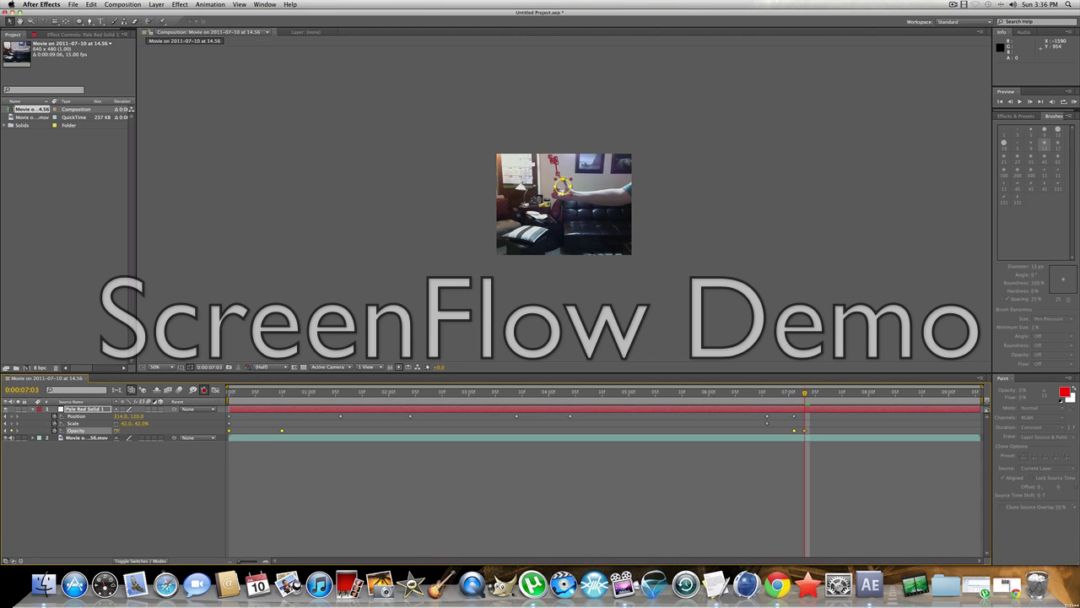
{"action": "left_click_drag", "start_coordinate": [118, 431], "coordinate": [124, 431]}
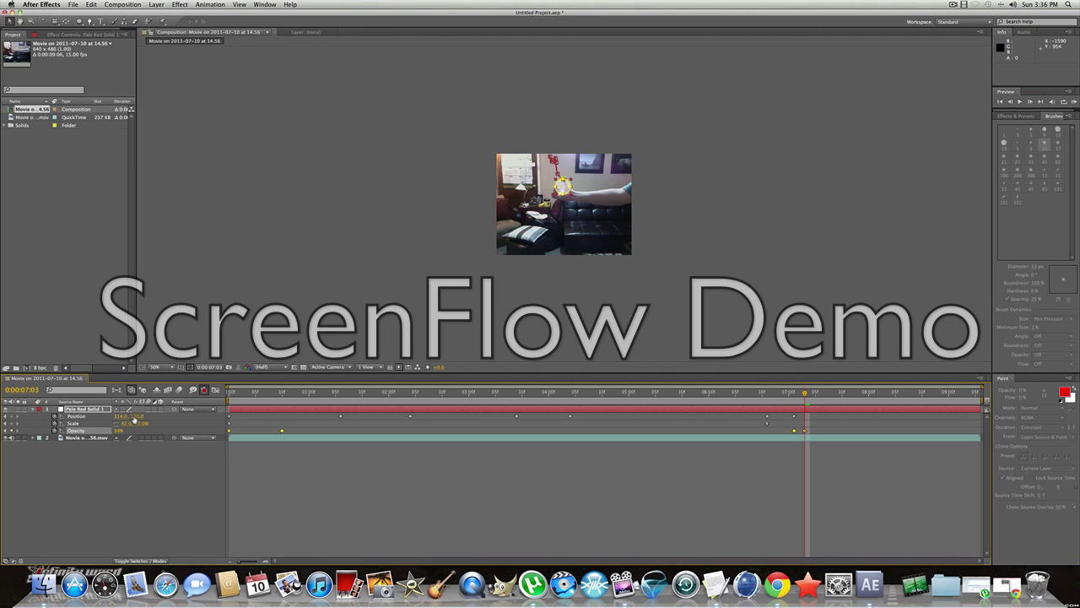
{"action": "left_click_drag", "start_coordinate": [136, 417], "coordinate": [134, 416]}
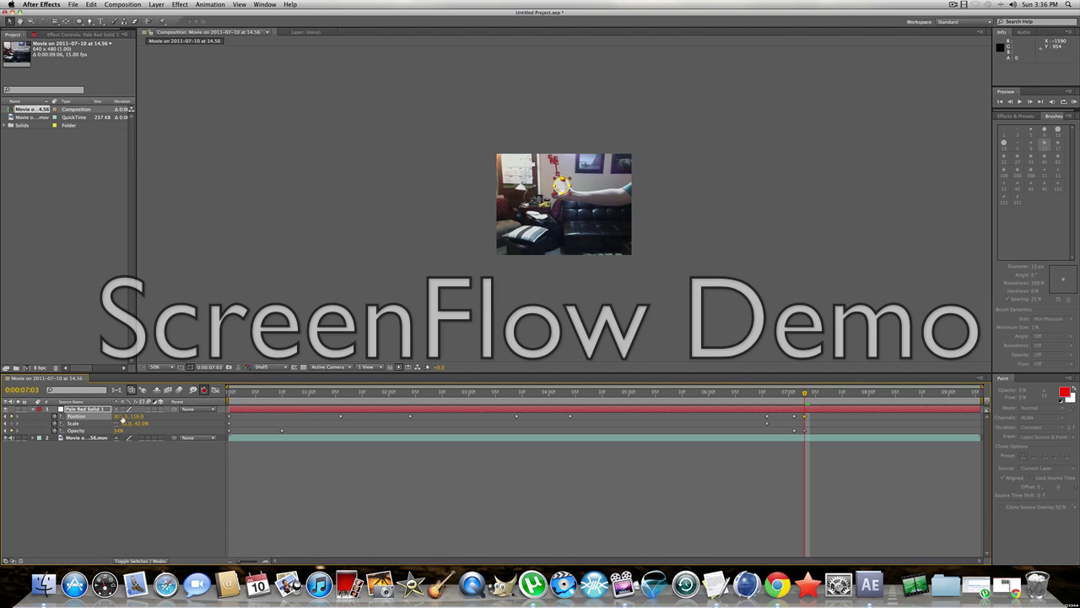
Advance to 0:00:07:12 and keyframe the circle's opacity at 0%.
{"action": "key", "text": "Page_Down"}
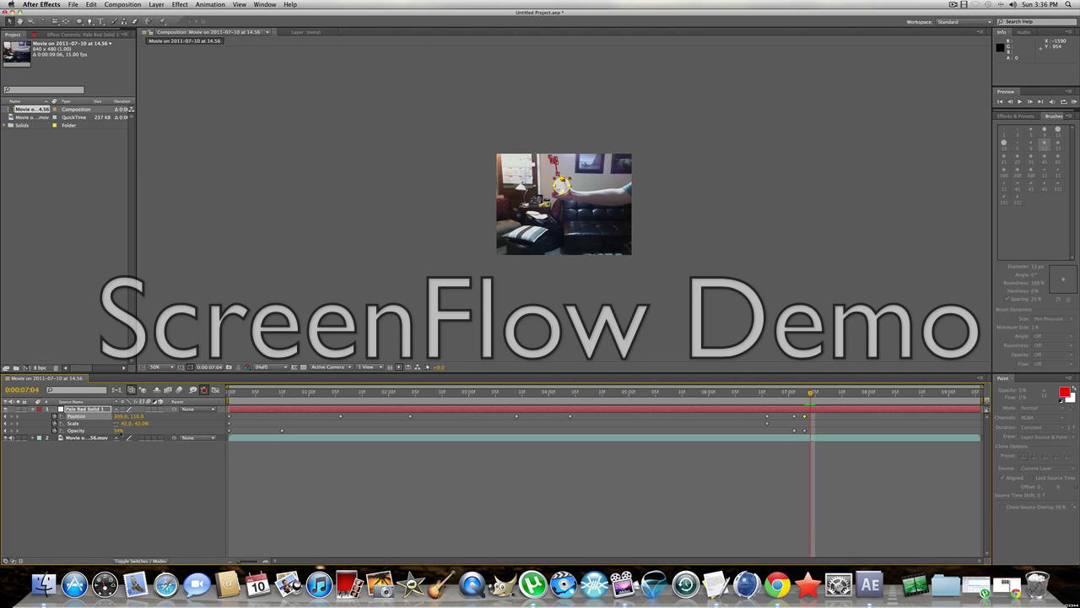
{"action": "key", "text": "Page_Down"}
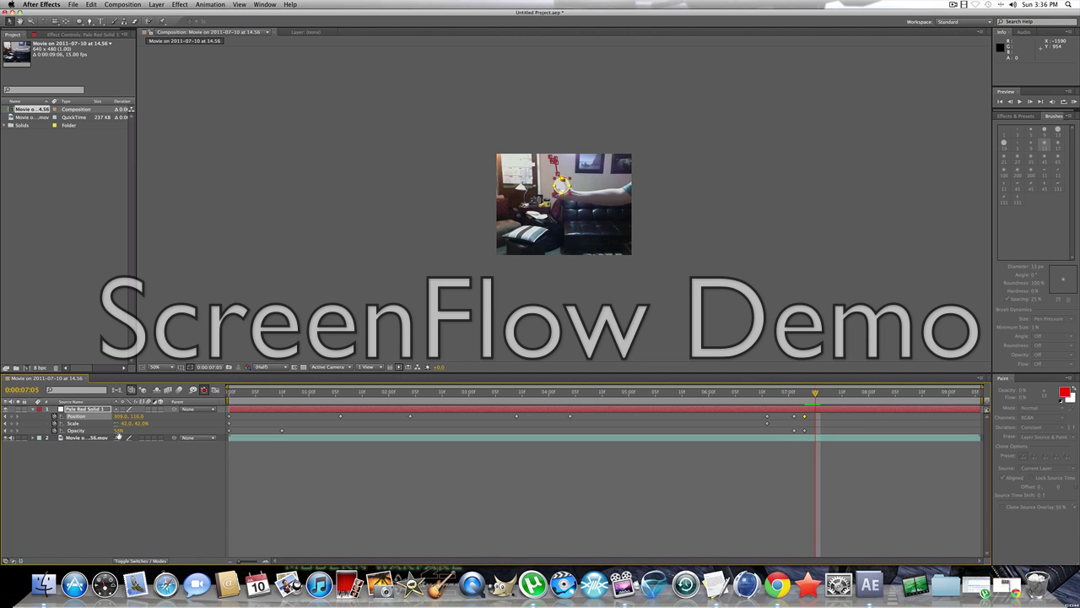
{"action": "key", "text": "Page_Down"}
{"action": "key", "text": "Page_Down"}
{"action": "key", "text": "Page_Down"}
{"action": "key", "text": "Page_Down"}
{"action": "key", "text": "Page_Down"}
{"action": "key", "text": "Page_Down"}
{"action": "key", "text": "Page_Down"}
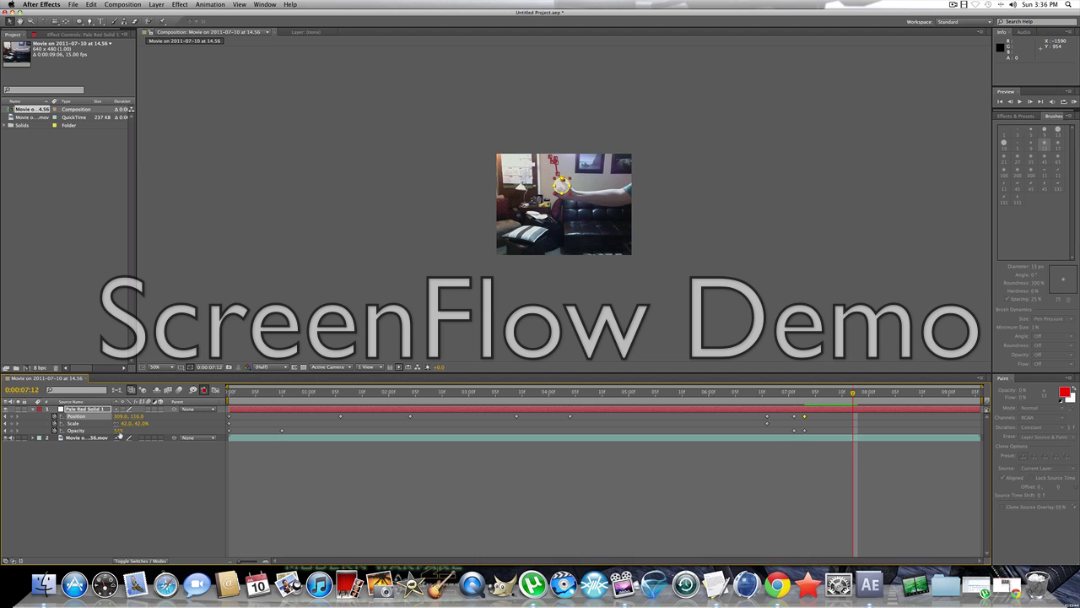
{"action": "left_click_drag", "start_coordinate": [119, 431], "coordinate": [100, 431]}
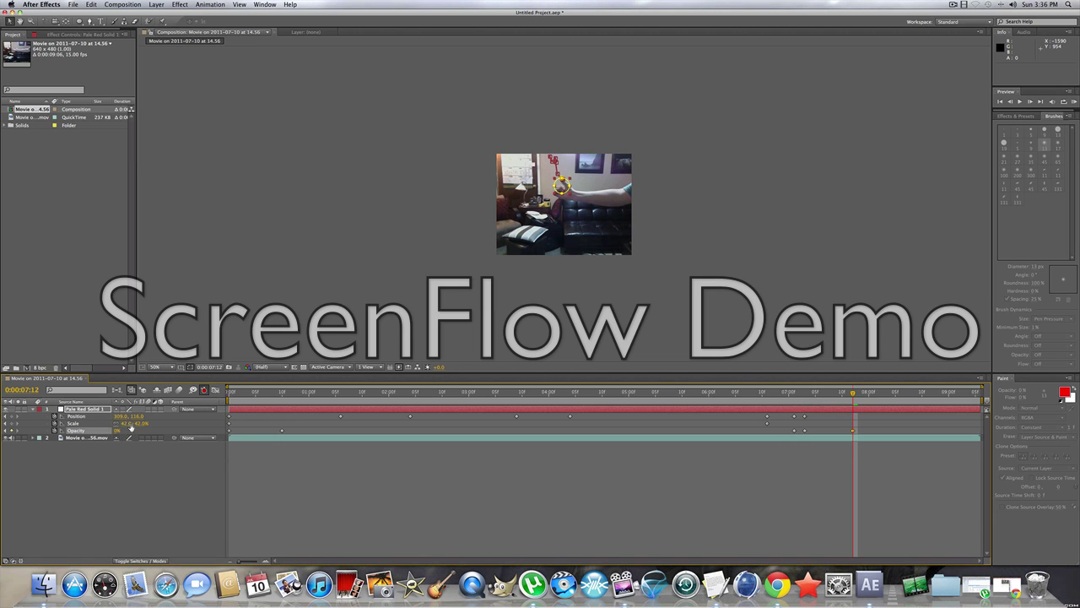
On 0:00:07:12, keyframe the circle's scale at about -1% and its position at about 309, 159.
{"action": "mouse_move", "coordinate": [129, 423]}
{"action": "left_mouse_down"}
{"action": "mouse_move", "coordinate": [105, 422]}
{"action": "mouse_move", "coordinate": [116, 424]}
{"action": "left_mouse_up"}
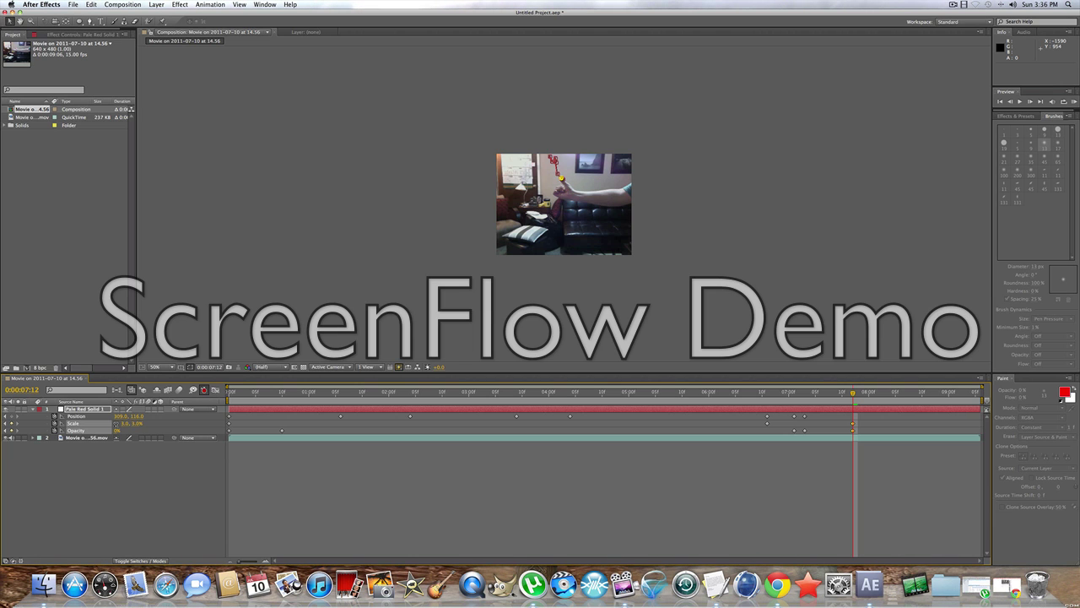
{"action": "left_click", "coordinate": [136, 424]}
{"action": "left_click_drag", "start_coordinate": [137, 416], "coordinate": [155, 417]}
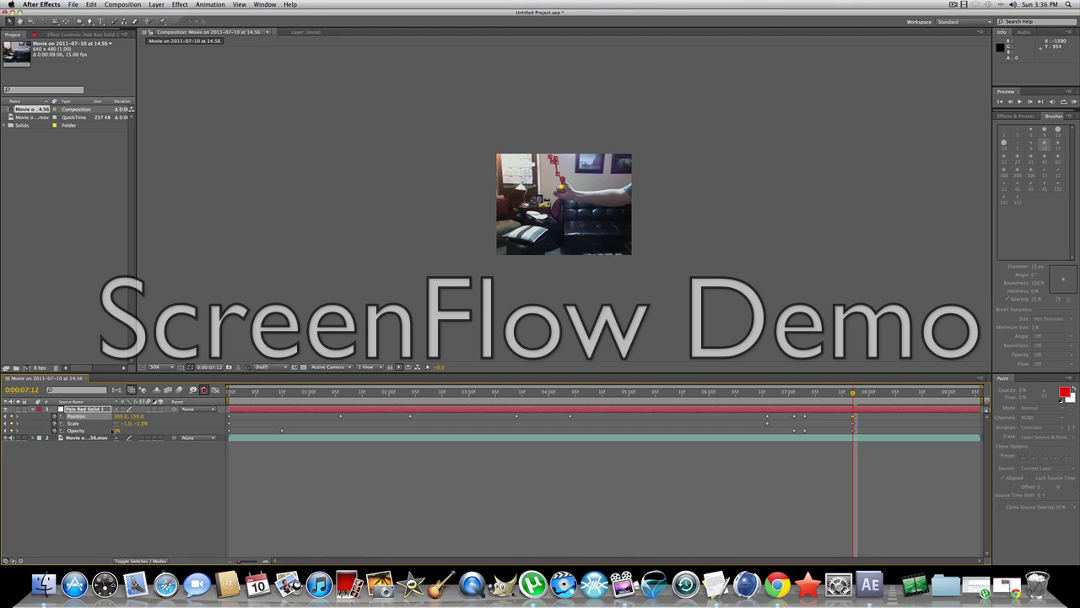
Preview the circle's animation from the first frame of the composition.
{"action": "left_click_drag", "start_coordinate": [854, 396], "coordinate": [848, 396]}
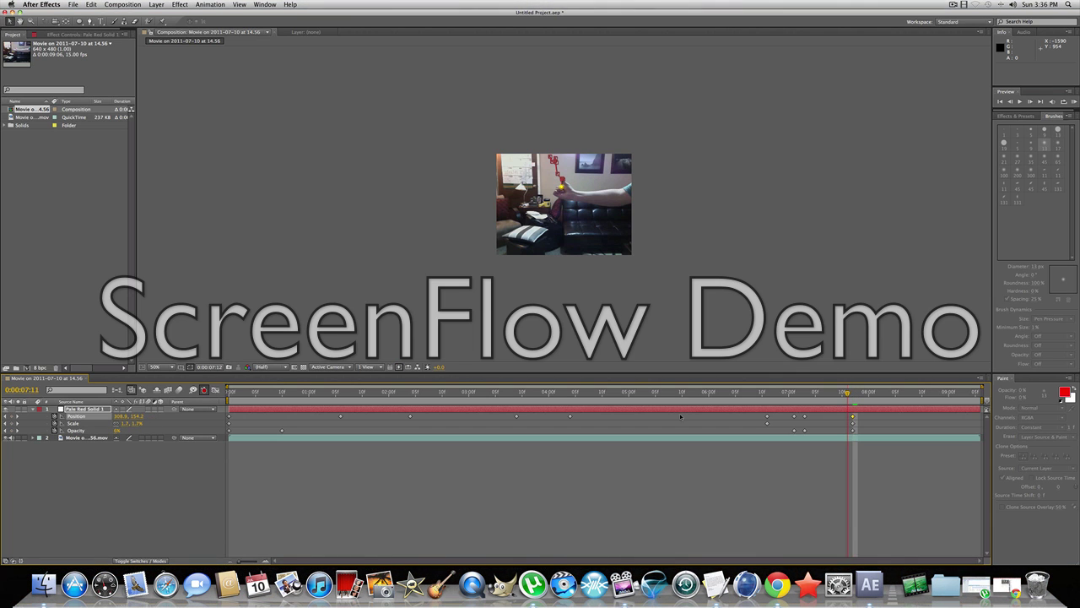
{"action": "left_click_drag", "start_coordinate": [331, 392], "coordinate": [306, 384]}
{"action": "key", "text": "space"}
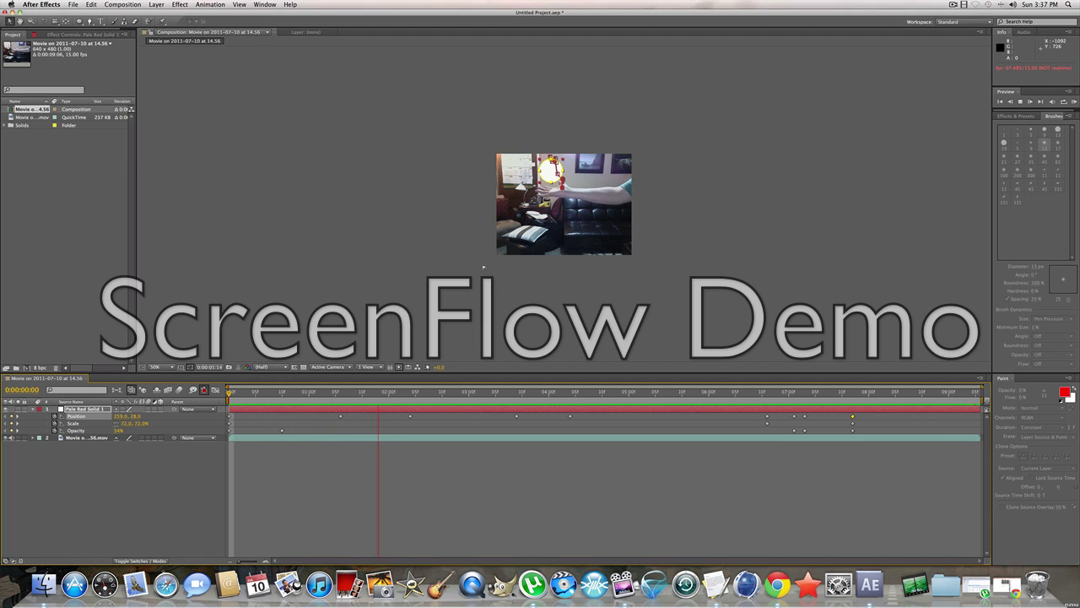
{"action": "key", "text": "space"}
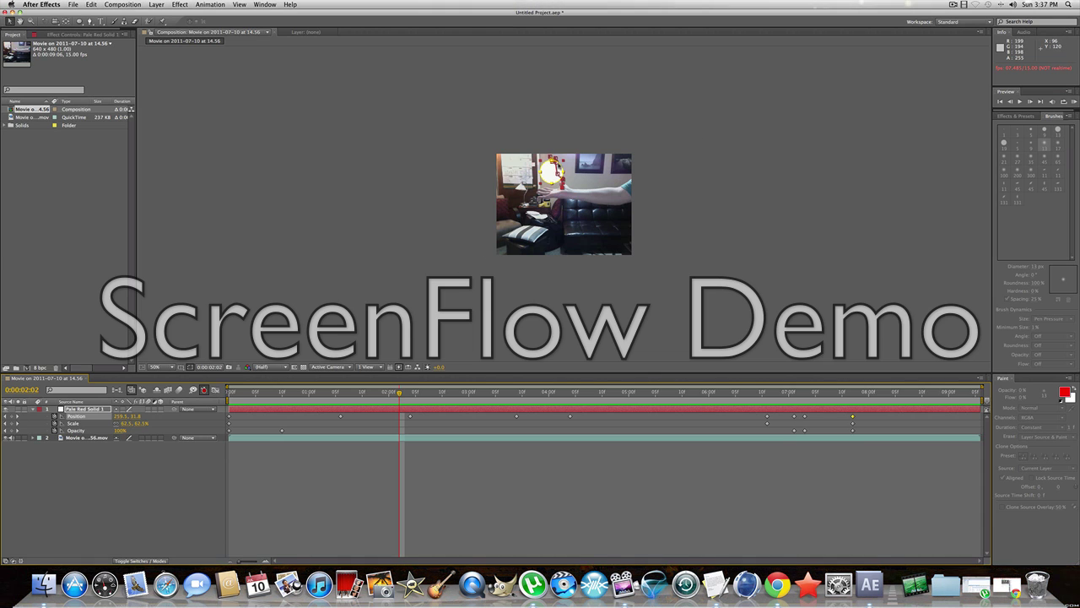
{"action": "left_click", "coordinate": [953, 4]}
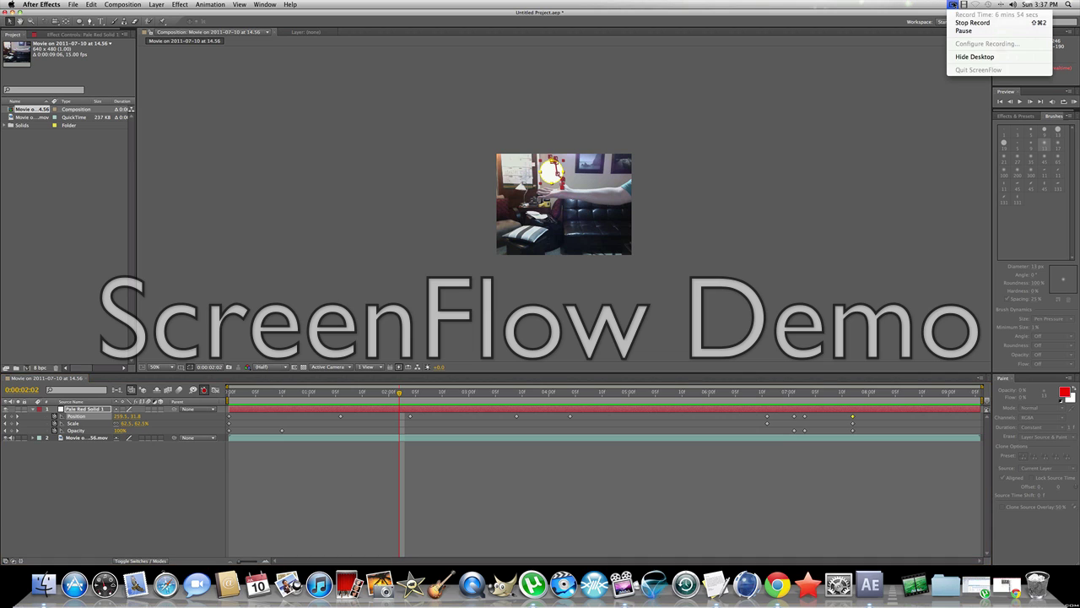
{"action": "left_click", "coordinate": [964, 31]}
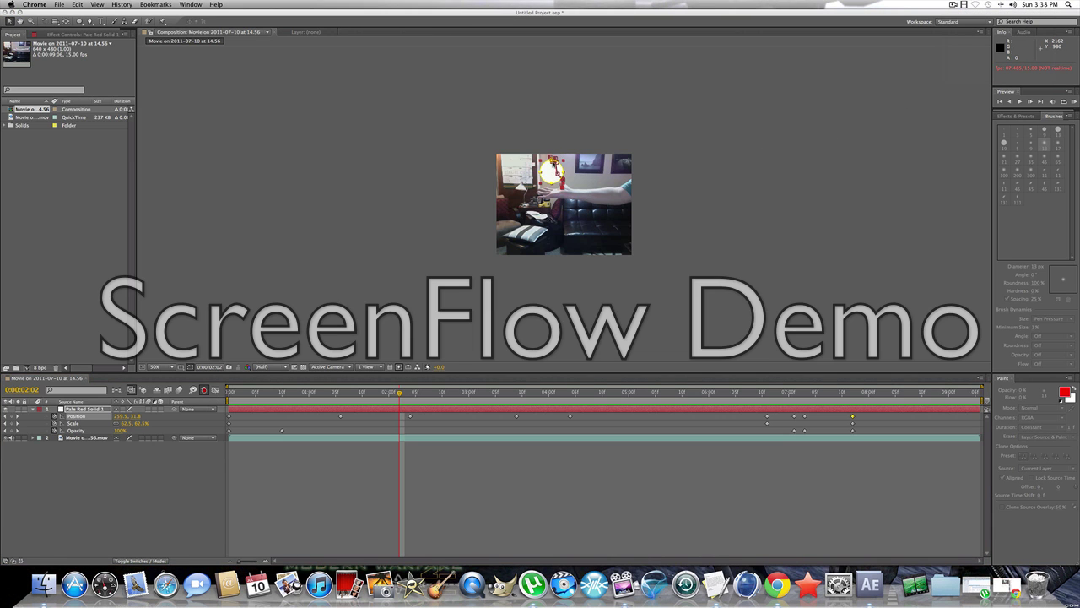
Apply the Fractal Noise effect to the circle's solid layer, using the Soft Linear noise type.
{"action": "left_click", "coordinate": [553, 173]}
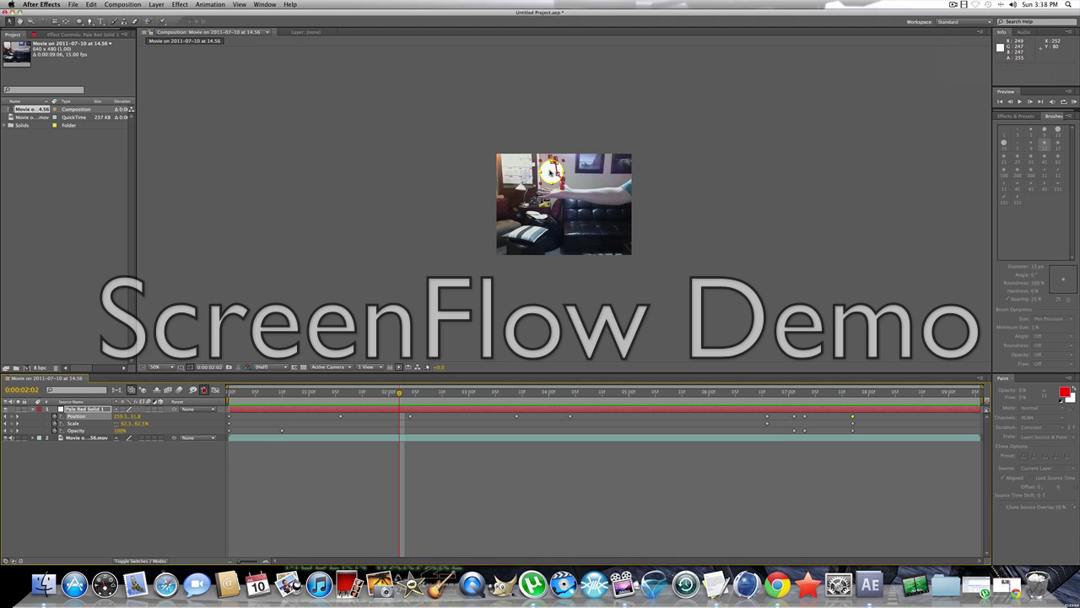
{"action": "left_click", "coordinate": [183, 5]}
{"action": "mouse_move", "coordinate": [226, 132]}
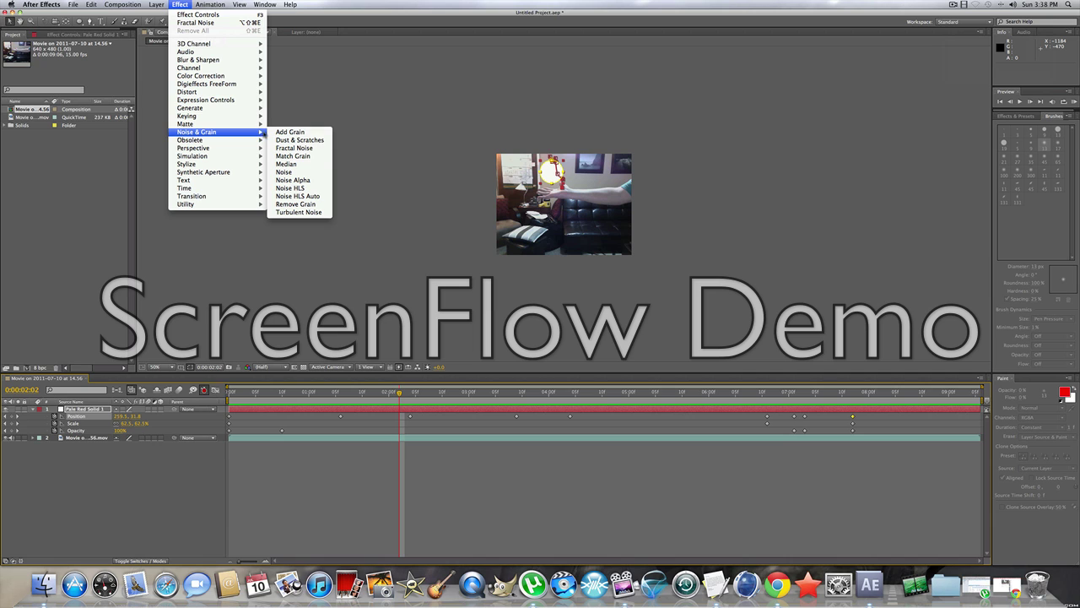
{"action": "left_click", "coordinate": [297, 149]}
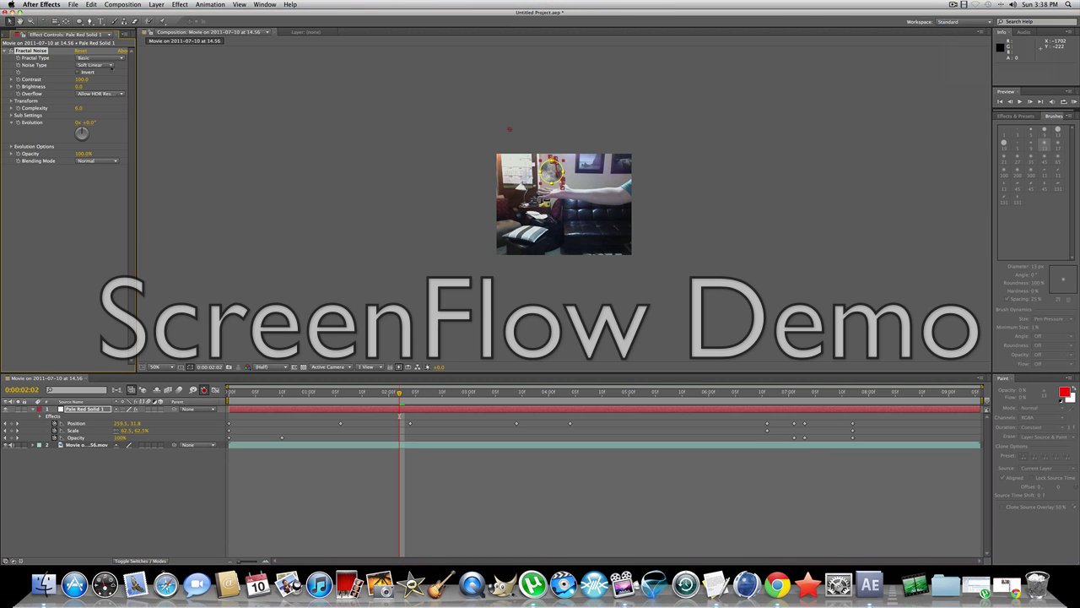
{"action": "left_click", "coordinate": [111, 66]}
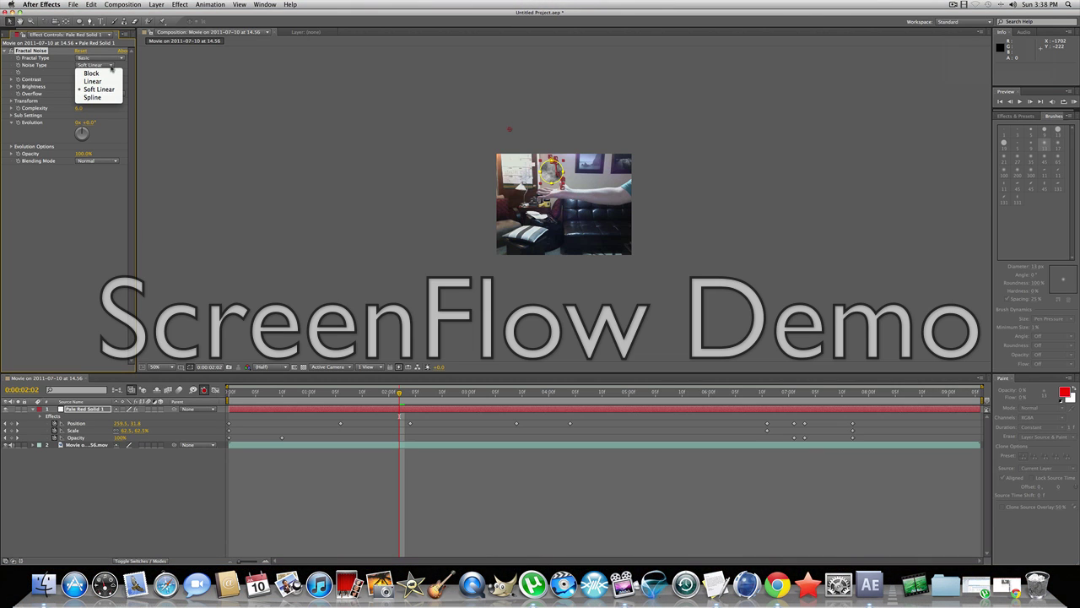
{"action": "left_click", "coordinate": [110, 68]}
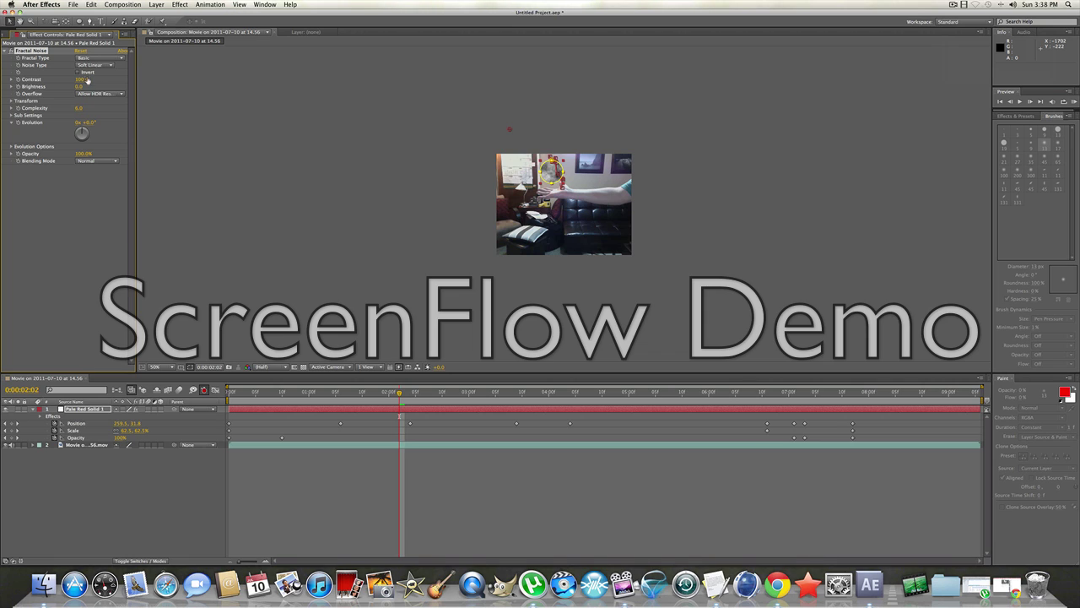
Set the circle's Fractal Noise contrast to 900 and its brightness to -100.
{"action": "left_click_drag", "start_coordinate": [84, 82], "coordinate": [97, 82]}
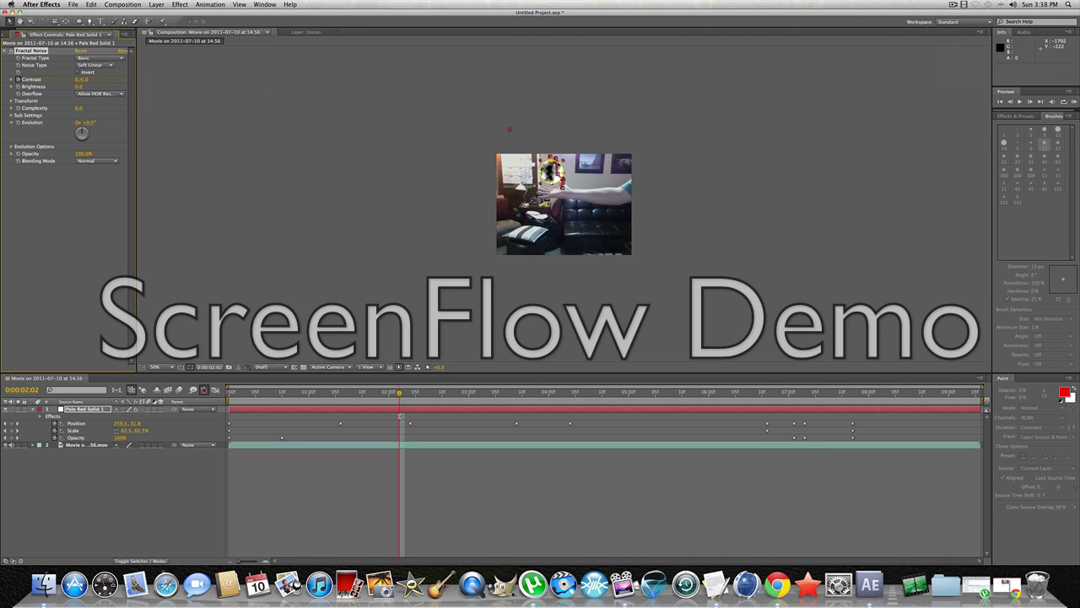
{"action": "left_click_drag", "start_coordinate": [82, 81], "coordinate": [269, 79]}
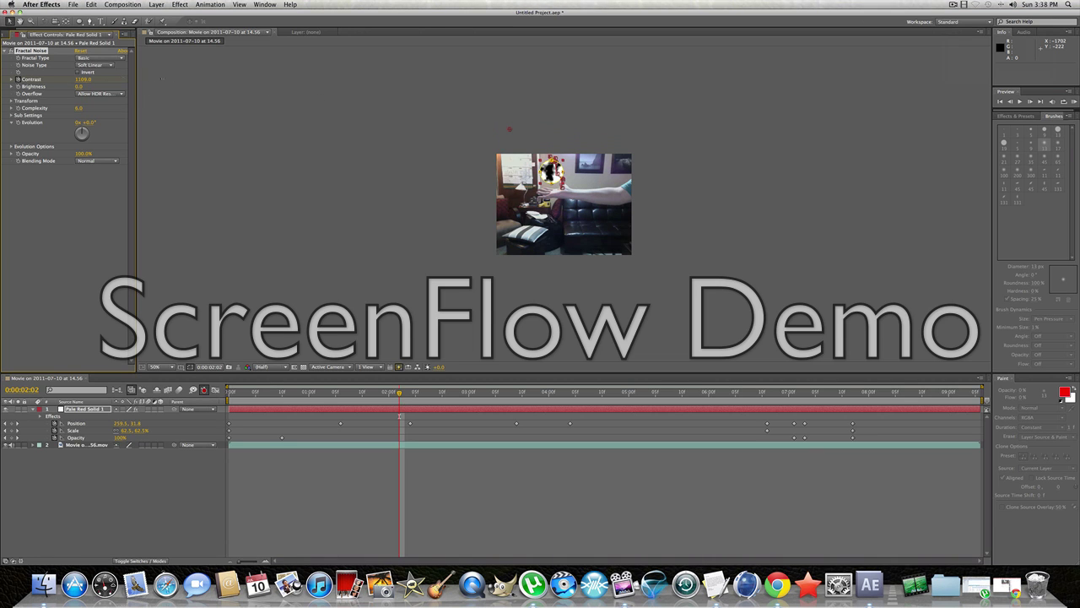
{"action": "left_click_drag", "start_coordinate": [161, 78], "coordinate": [195, 80]}
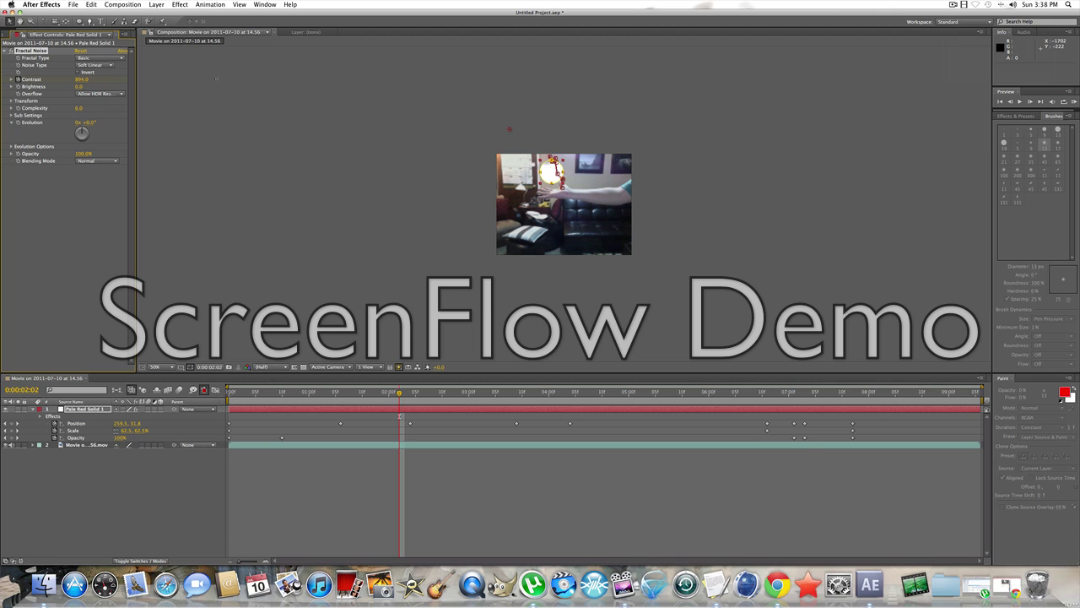
{"action": "left_click_drag", "start_coordinate": [216, 80], "coordinate": [217, 79]}
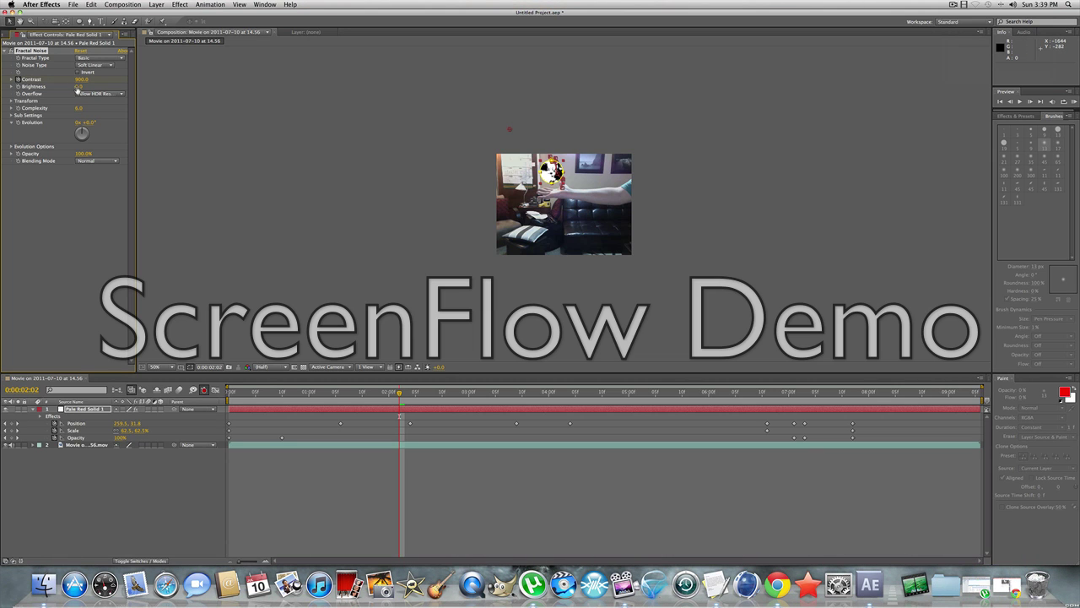
{"action": "left_click_drag", "start_coordinate": [77, 89], "coordinate": [37, 87]}
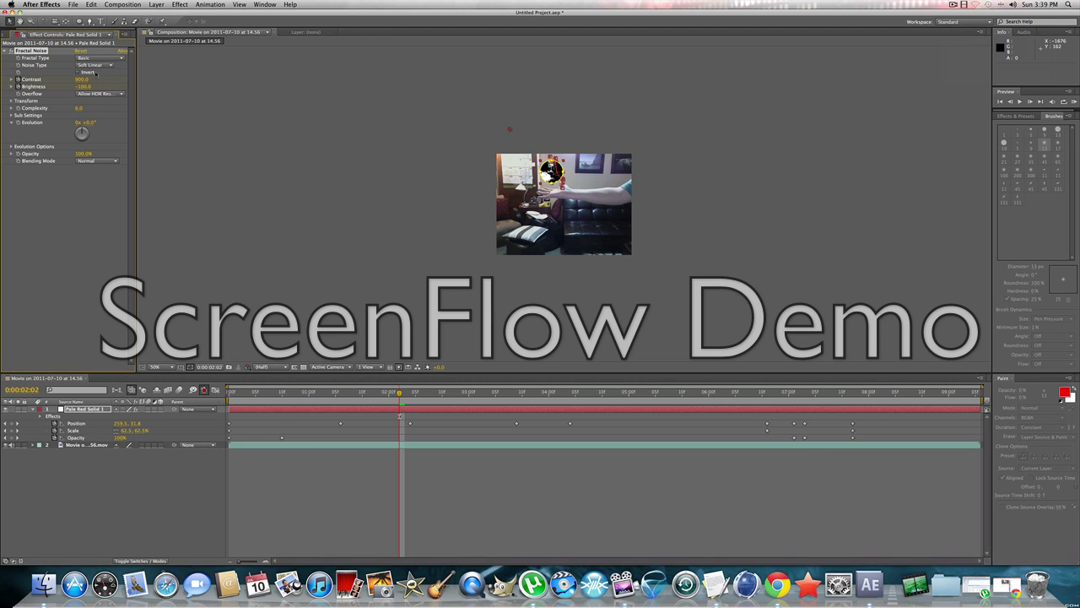
Enable Cycle Evolution in the Fractal Noise evolution options and set the cycle to 6 revolutions.
{"action": "left_click", "coordinate": [12, 146]}
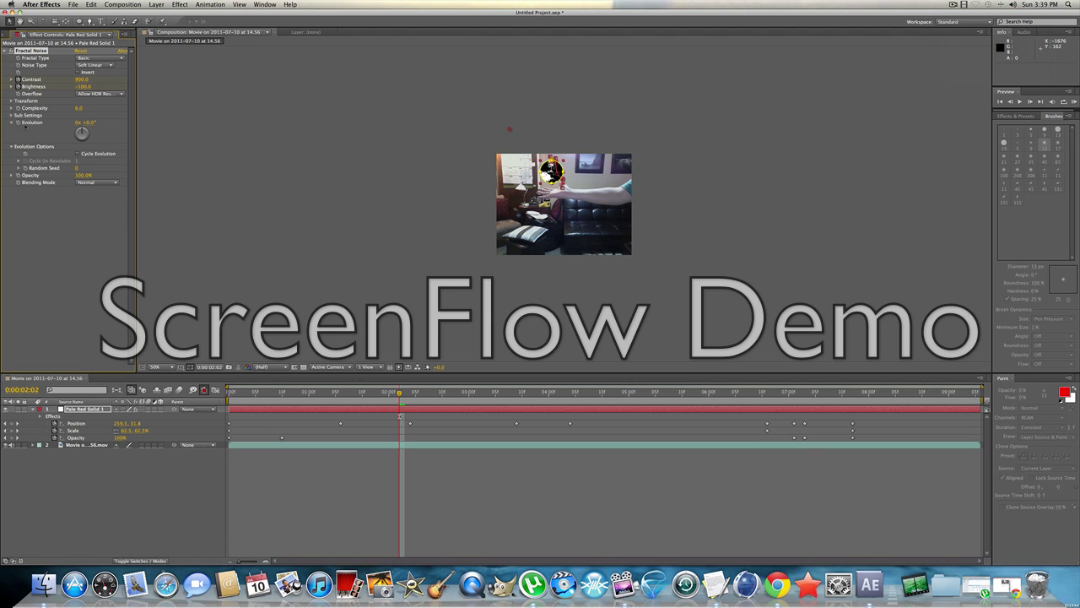
{"action": "left_click", "coordinate": [76, 153]}
{"action": "left_click", "coordinate": [19, 160]}
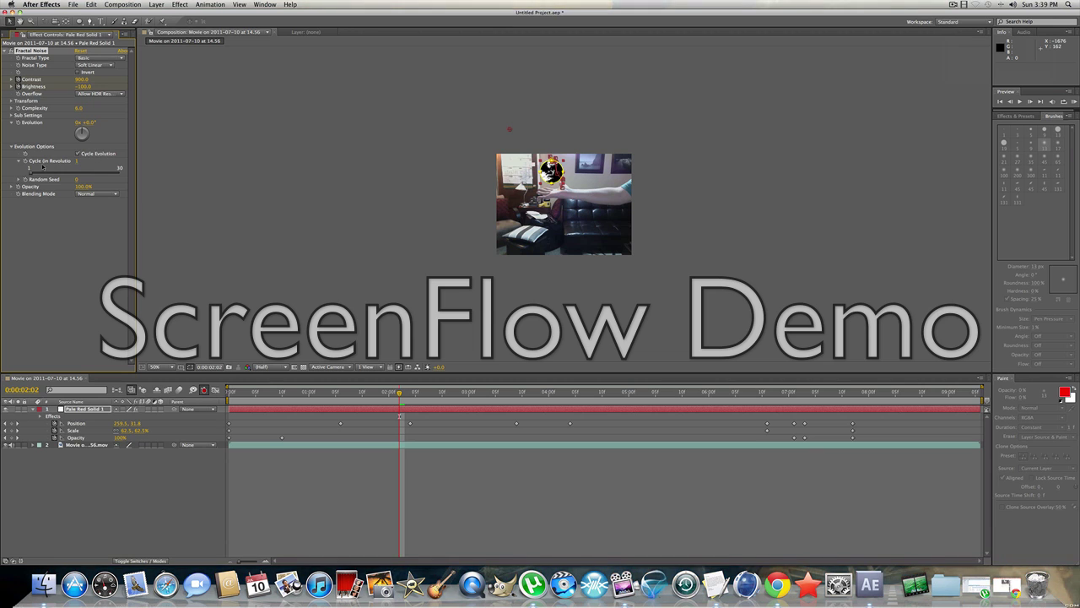
{"action": "left_click_drag", "start_coordinate": [30, 173], "coordinate": [45, 174]}
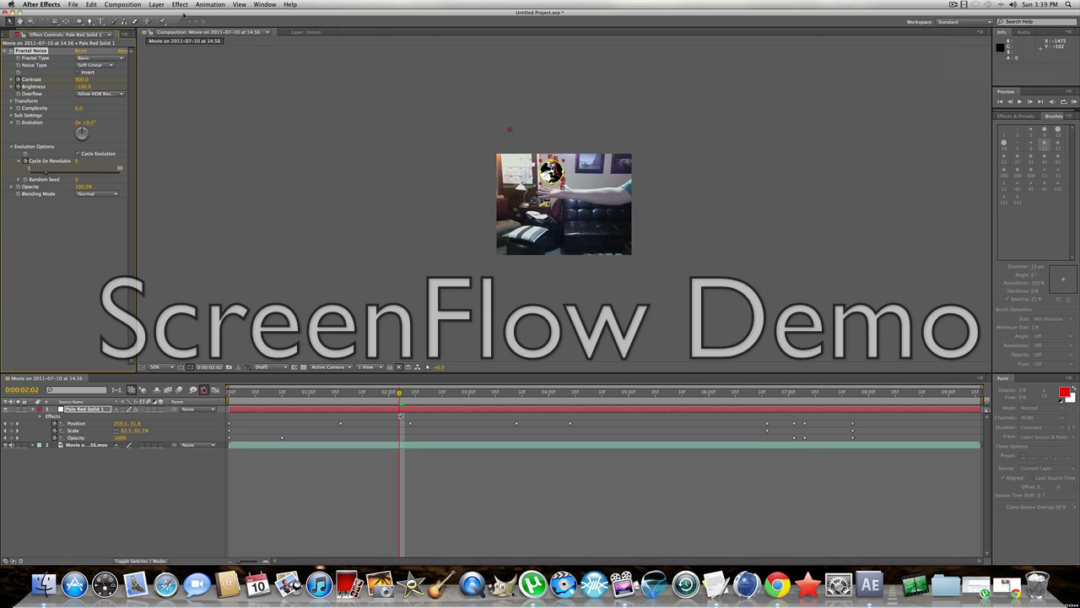
Apply the Radial Blur effect to the circle's solid layer and raise its amount to 182.
{"action": "left_click", "coordinate": [179, 4]}
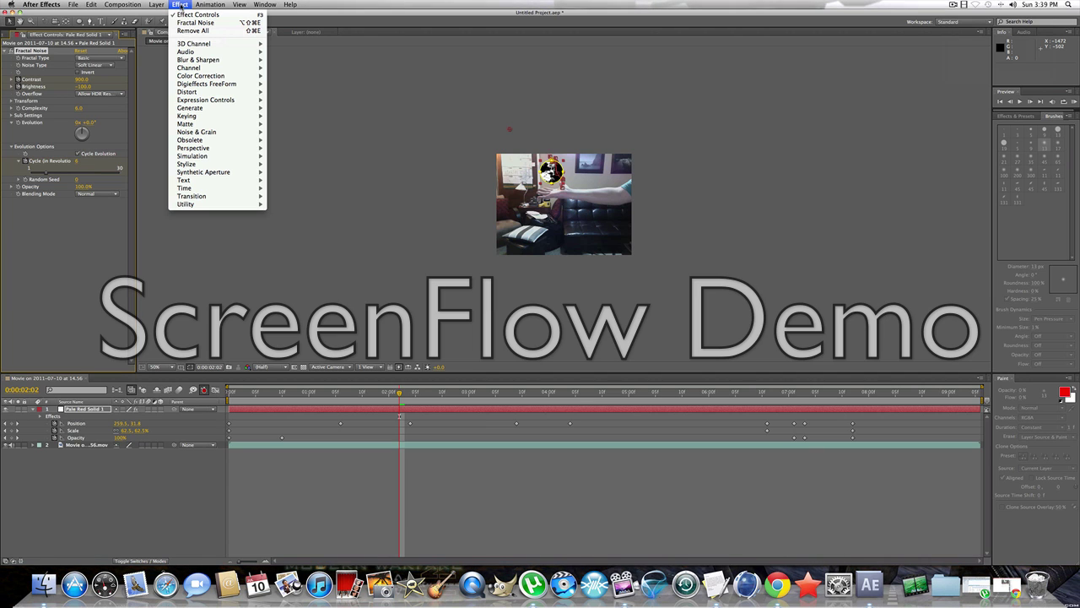
{"action": "mouse_move", "coordinate": [228, 53]}
{"action": "mouse_move", "coordinate": [256, 64]}
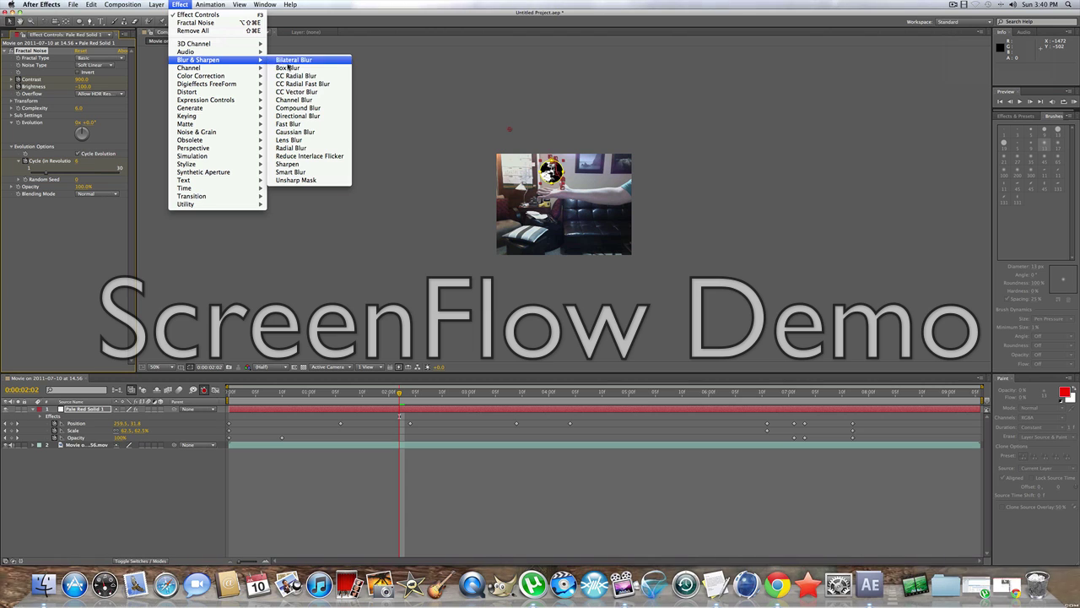
{"action": "left_click", "coordinate": [296, 148]}
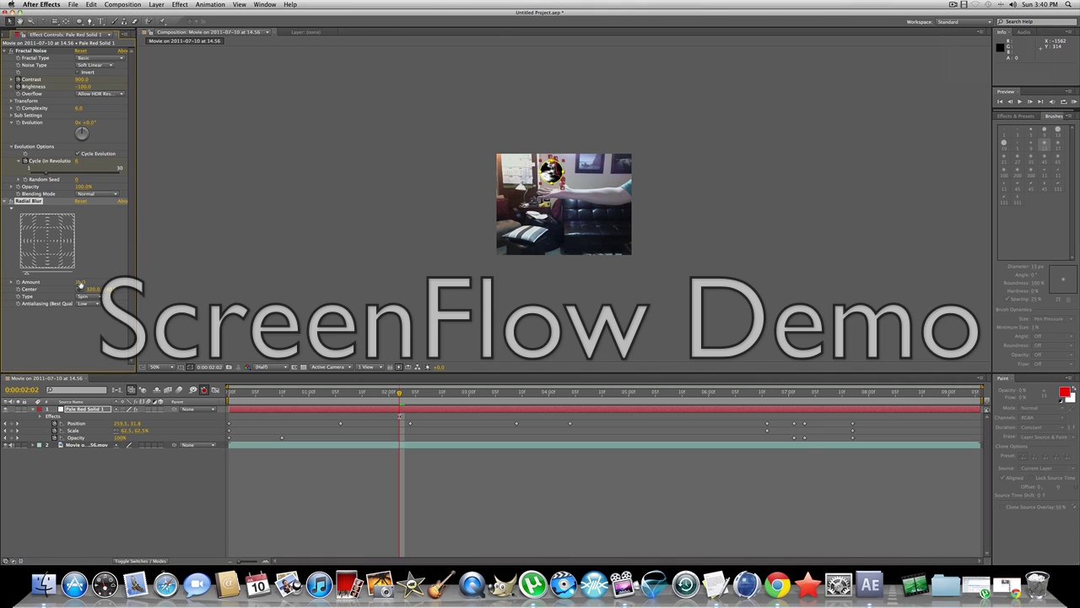
{"action": "left_click_drag", "start_coordinate": [81, 287], "coordinate": [78, 287]}
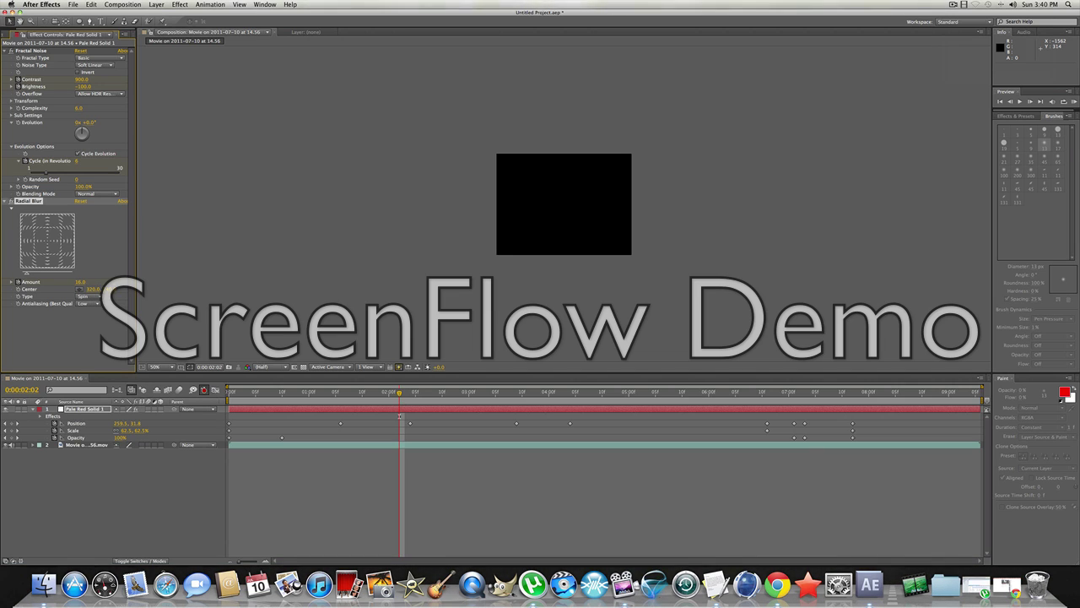
{"action": "left_click_drag", "start_coordinate": [81, 285], "coordinate": [148, 286]}
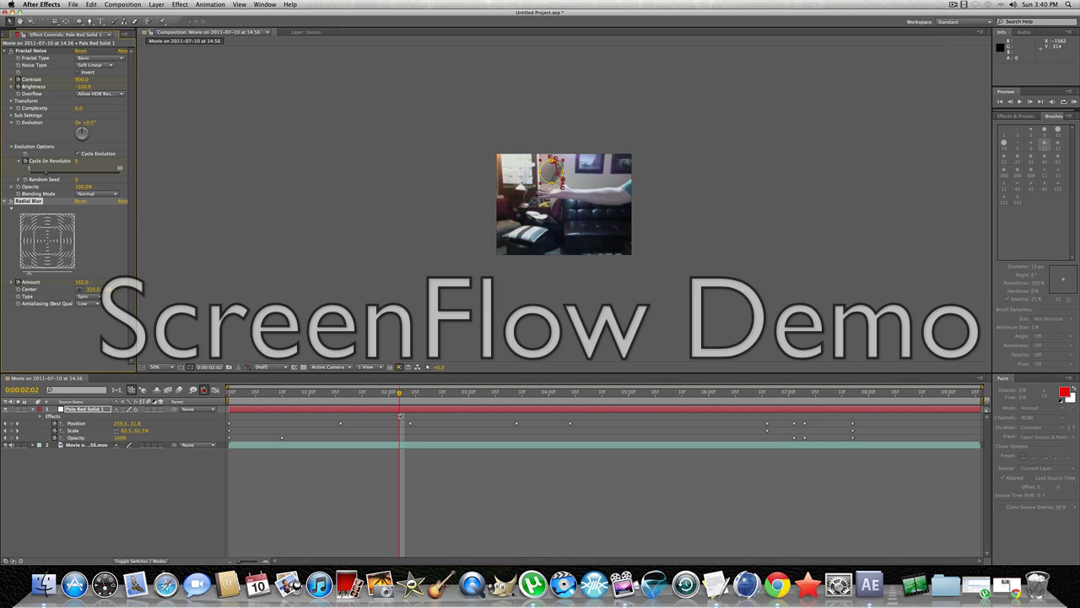
{"action": "left_click_drag", "start_coordinate": [141, 283], "coordinate": [142, 283]}
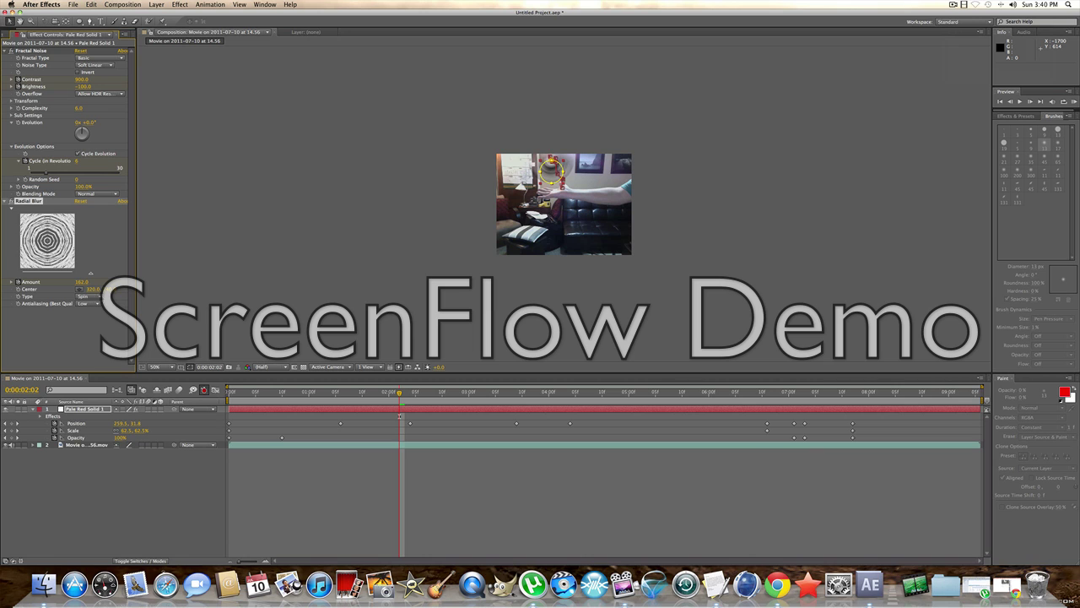
Change the Radial Blur type to Zoom.
{"action": "left_click", "coordinate": [86, 297]}
{"action": "left_click", "coordinate": [99, 310]}
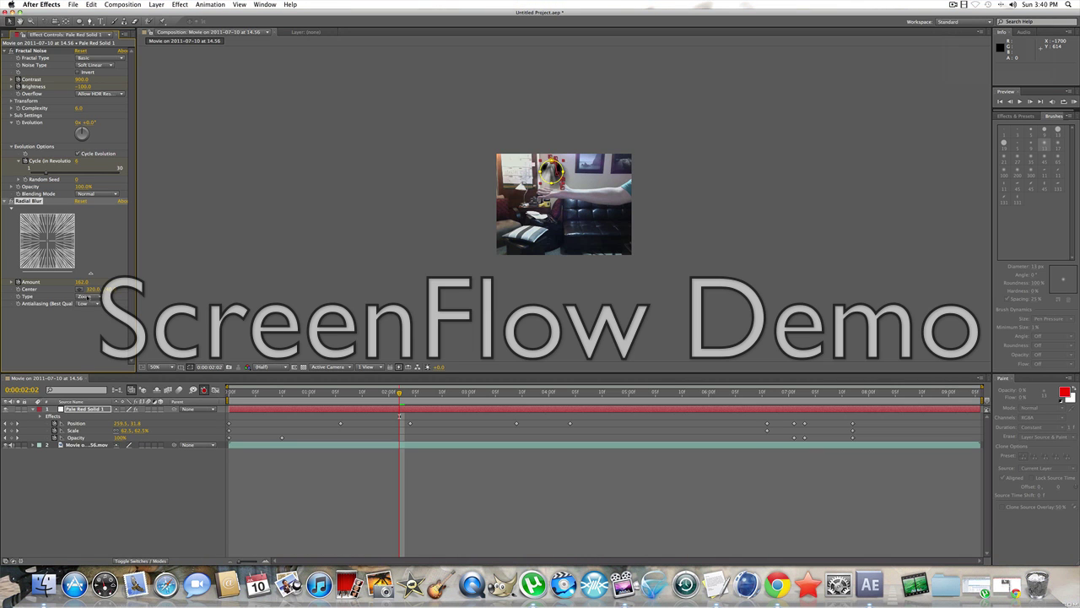
{"action": "left_click", "coordinate": [85, 296]}
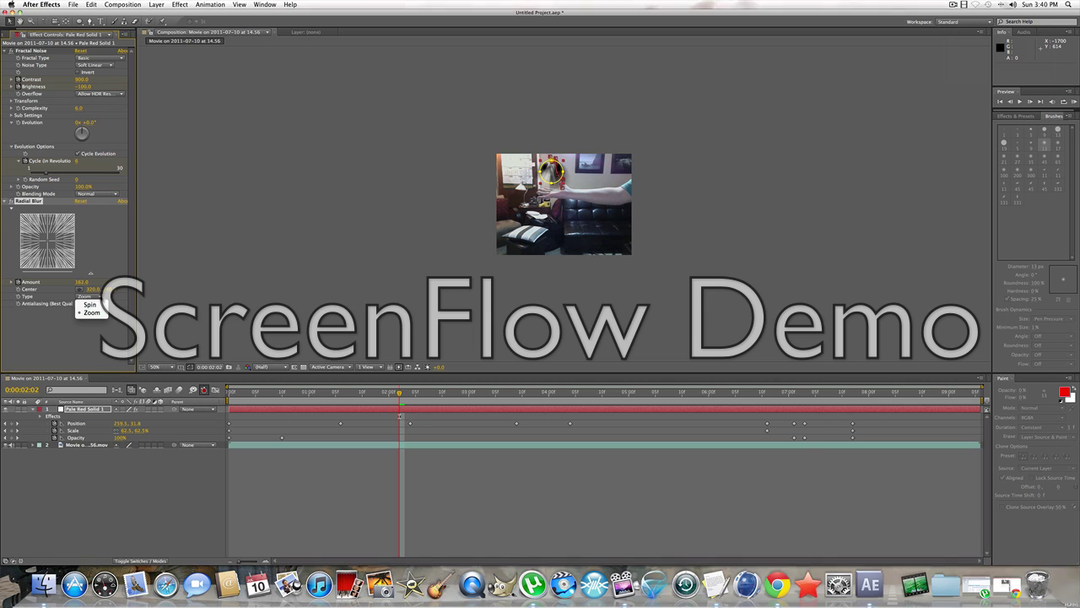
{"action": "left_click", "coordinate": [94, 312]}
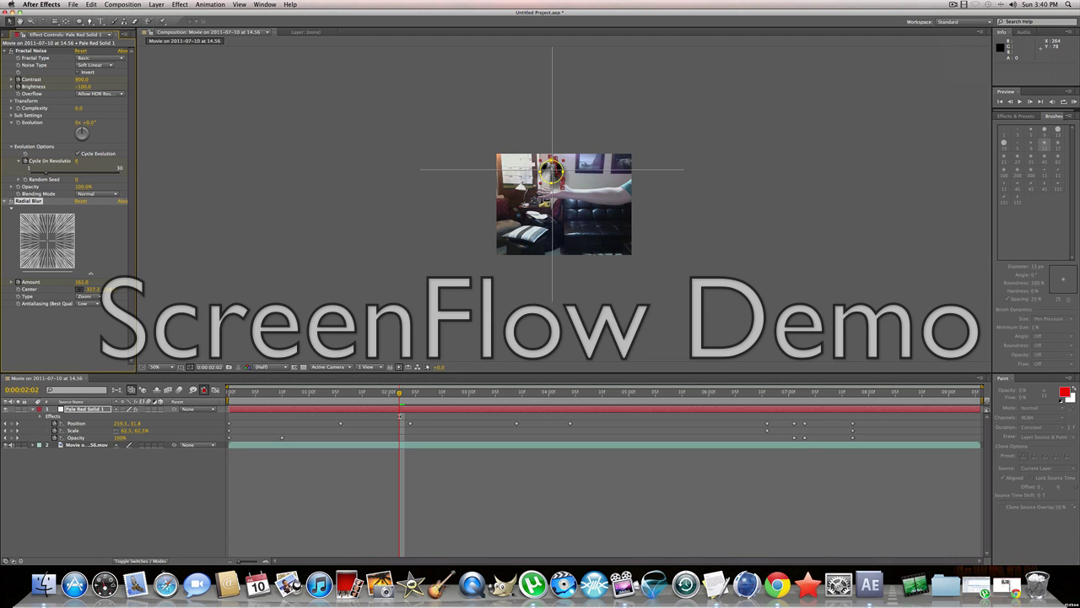
Place the Radial Blur center on the middle of the circle, at about 317.6, 330.0, and fine-tune the blur amount.
{"action": "left_click", "coordinate": [552, 173]}
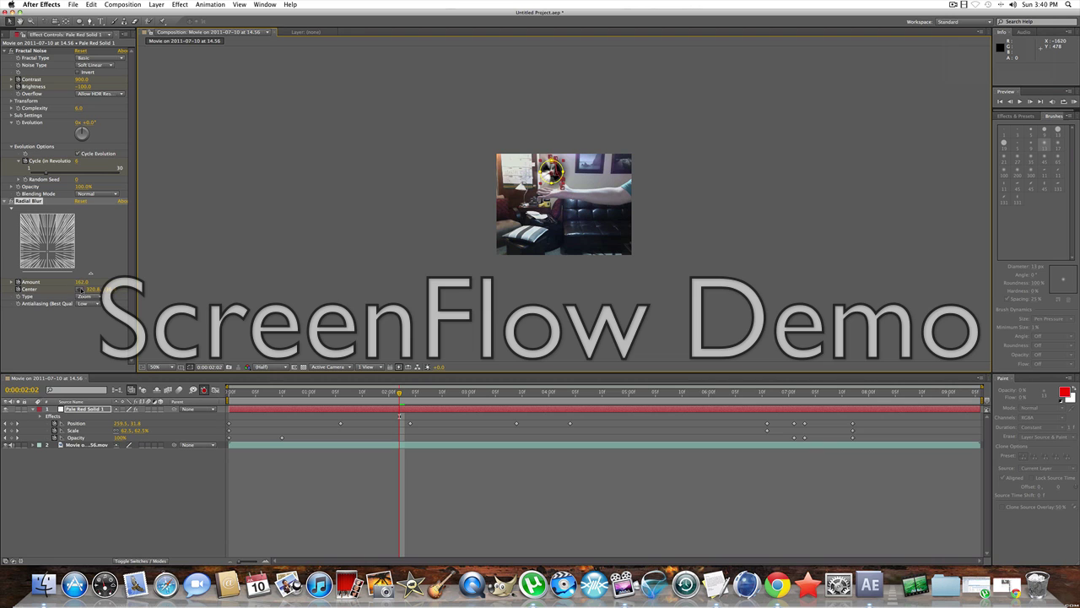
{"action": "left_click", "coordinate": [80, 289]}
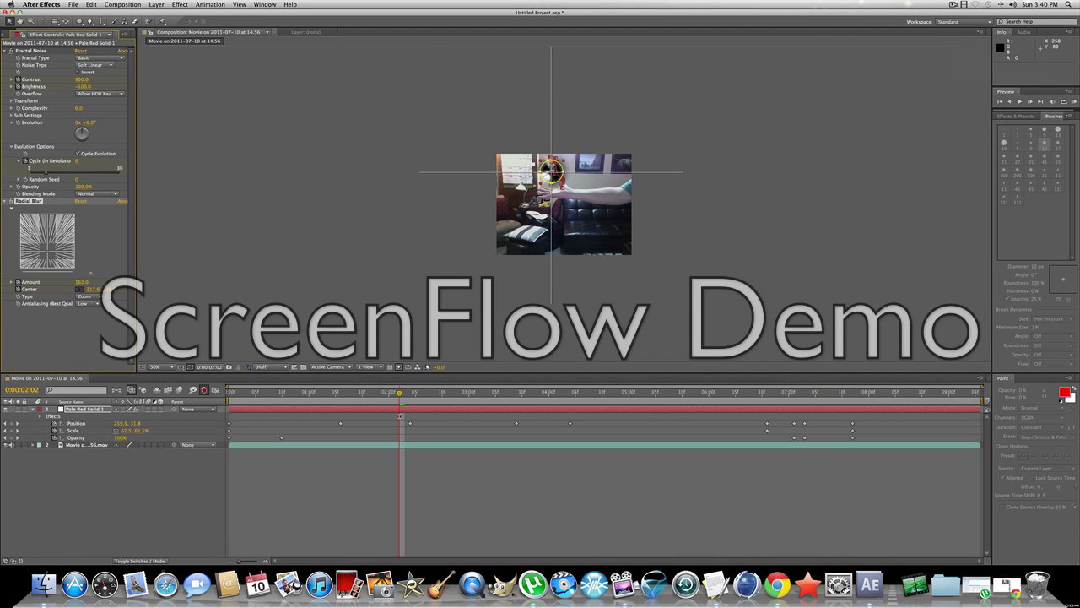
{"action": "left_click", "coordinate": [550, 173]}
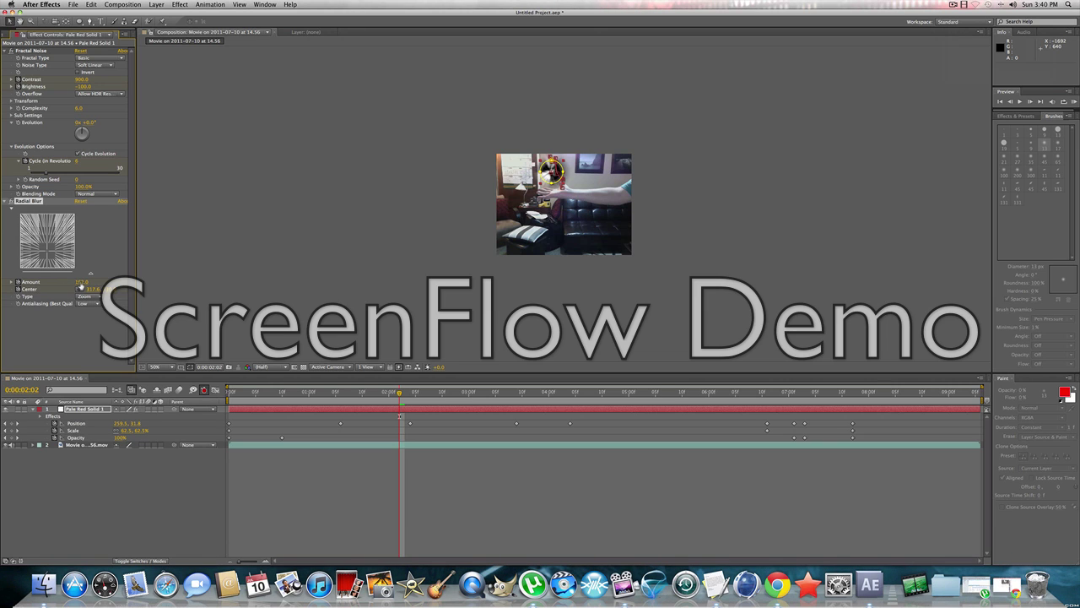
{"action": "left_click_drag", "start_coordinate": [82, 287], "coordinate": [85, 285]}
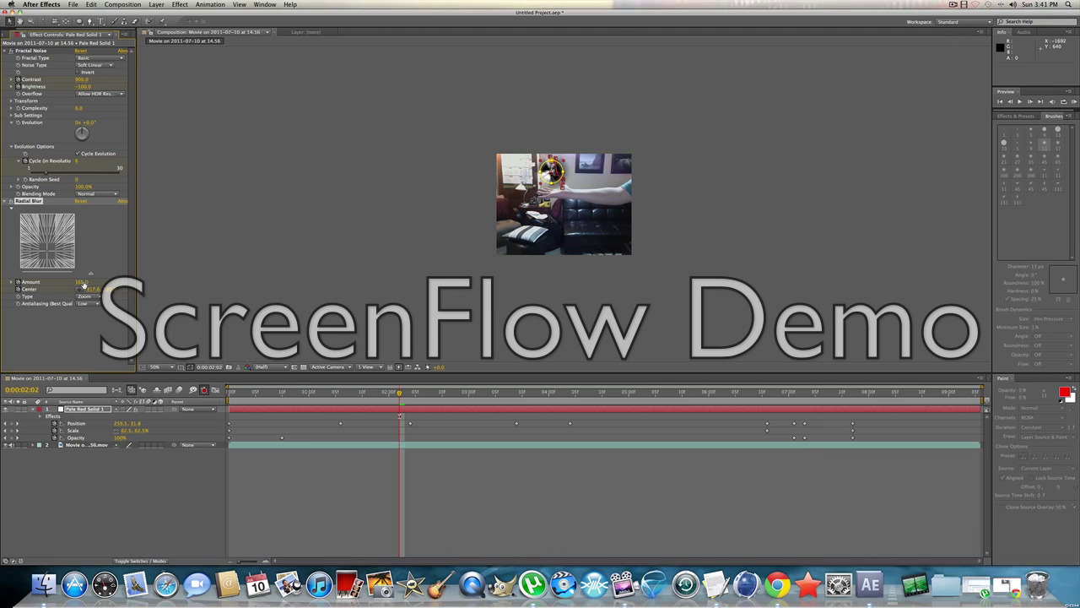
{"action": "left_click_drag", "start_coordinate": [85, 285], "coordinate": [76, 287]}
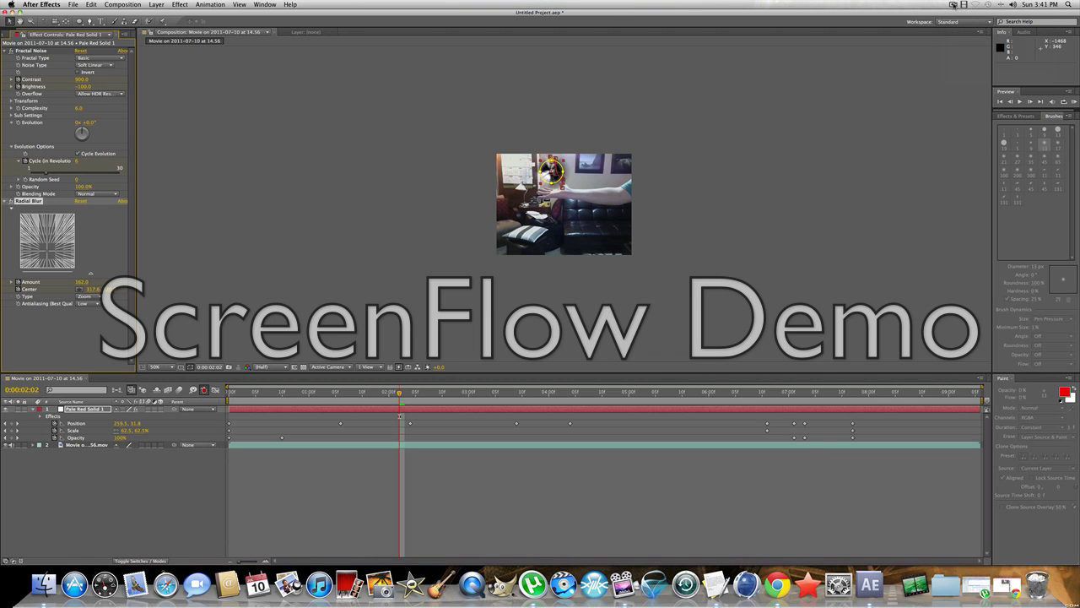
{"action": "left_click", "coordinate": [952, 4]}
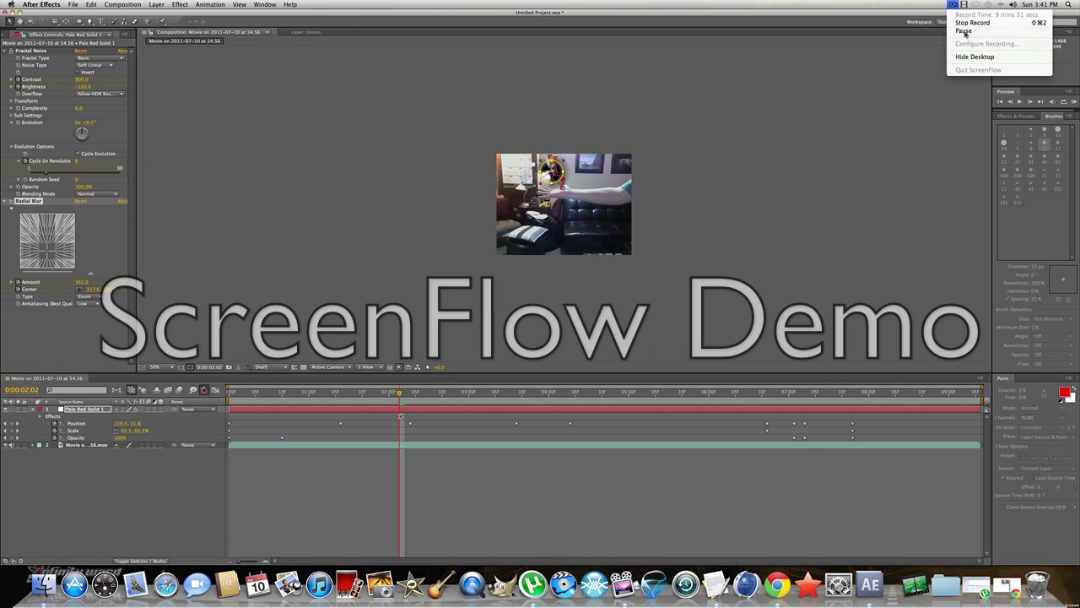
{"action": "left_click", "coordinate": [962, 25]}
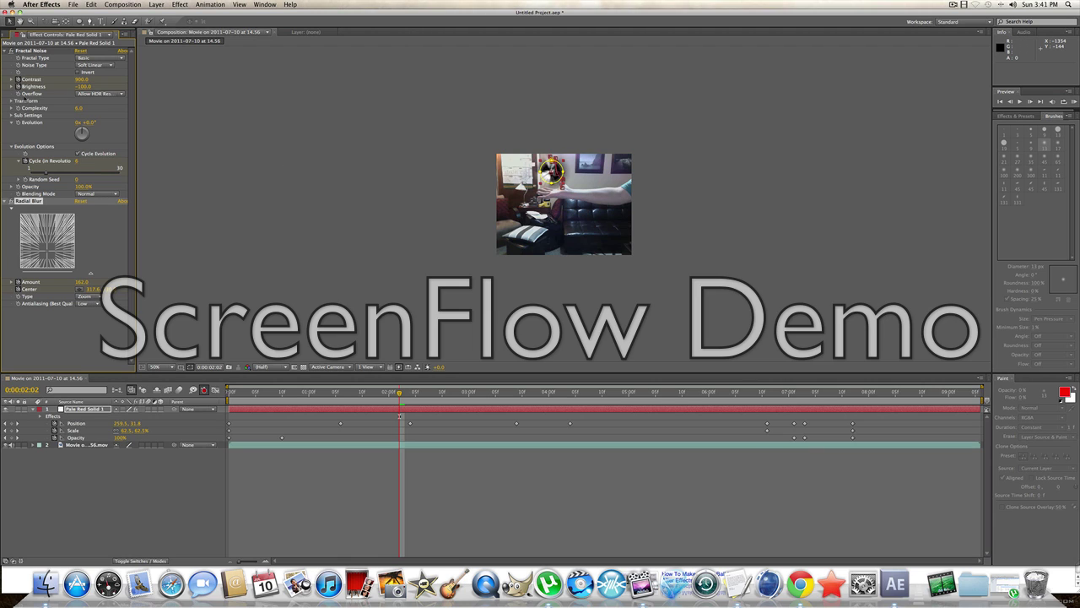
Set the Fractal Noise overflow to Wrap Back.
{"action": "left_click", "coordinate": [125, 95]}
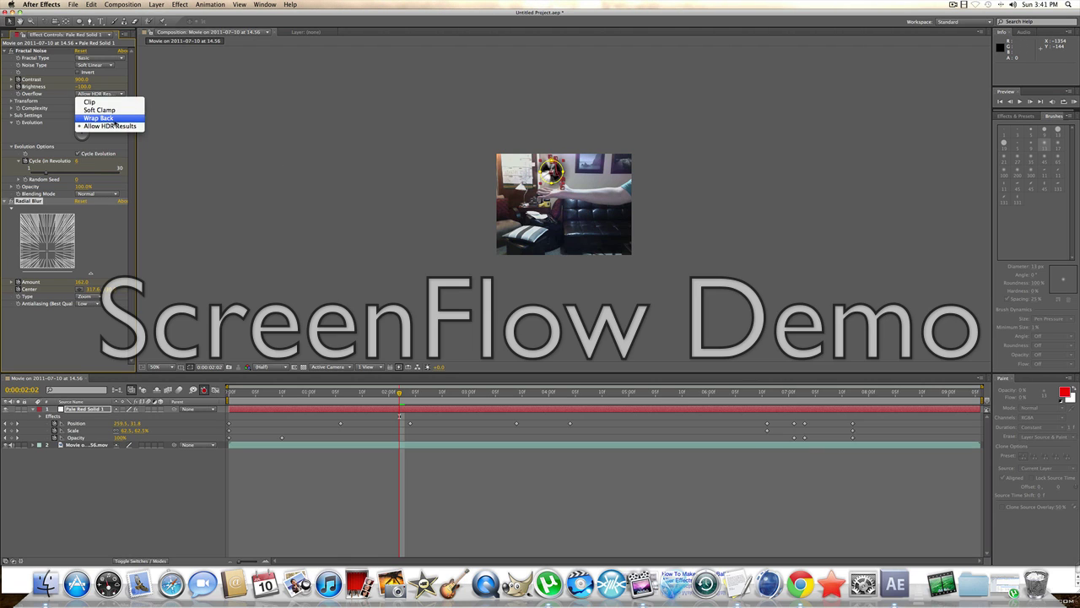
{"action": "left_click", "coordinate": [115, 121]}
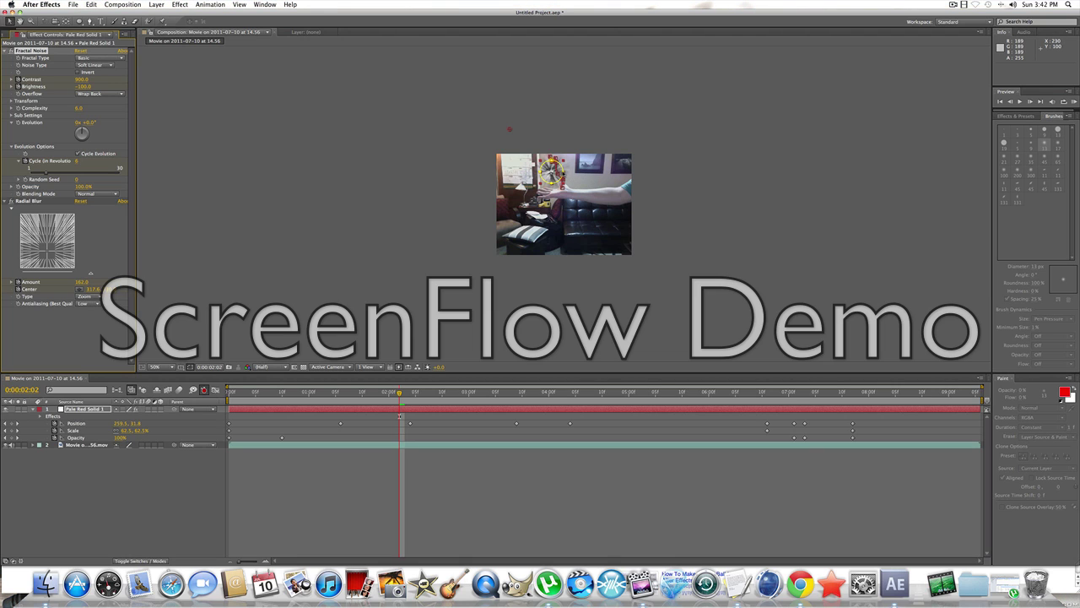
{"action": "left_click", "coordinate": [953, 5]}
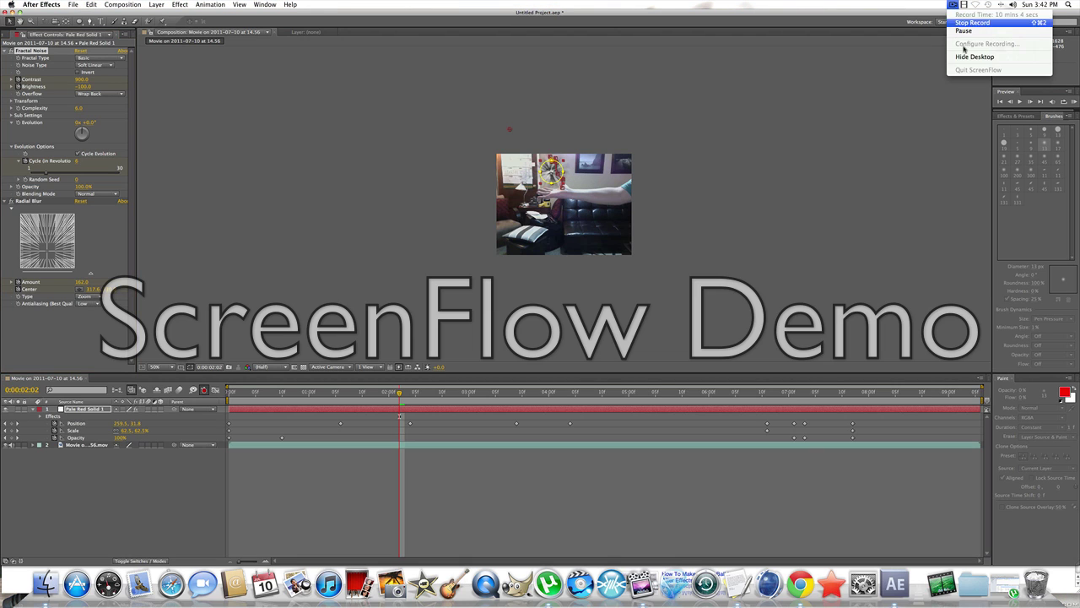
{"action": "left_click", "coordinate": [971, 31]}
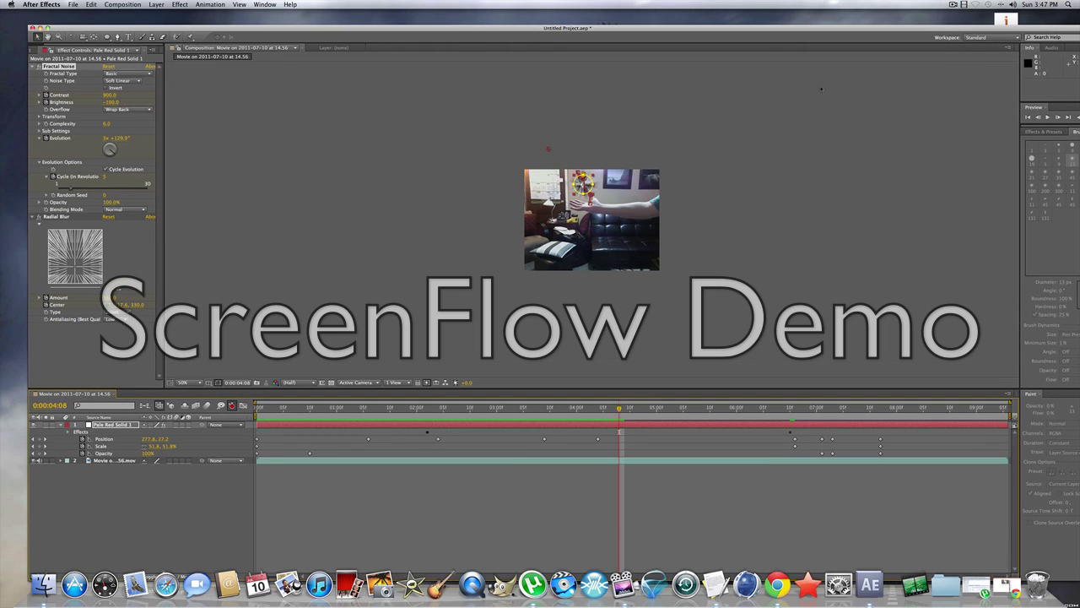
Apply the Hue/Saturation color correction effect to the circle's solid layer.
{"action": "left_click", "coordinate": [179, 4]}
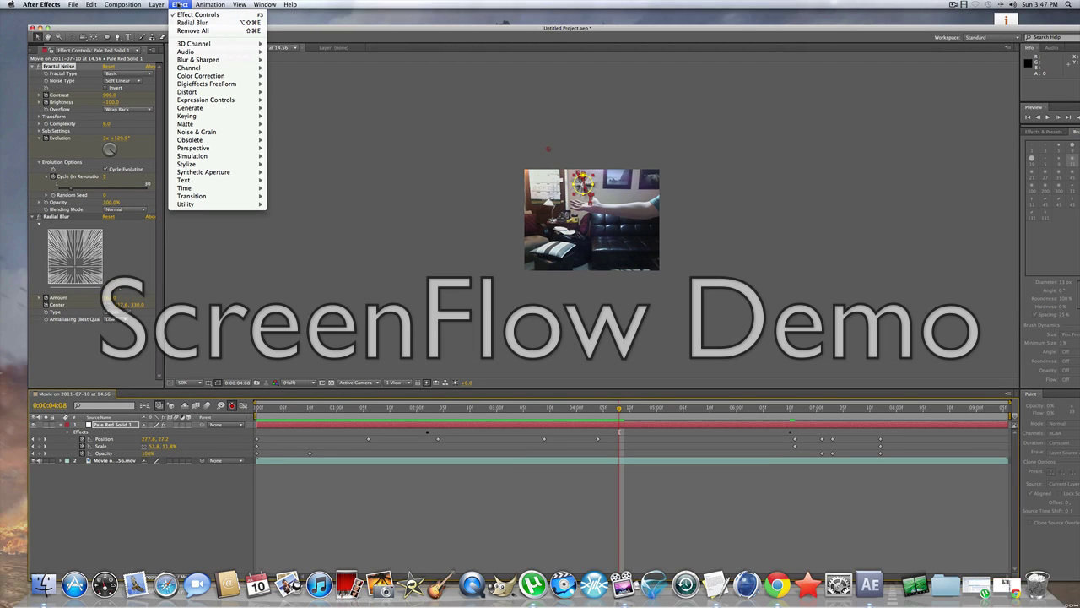
{"action": "mouse_move", "coordinate": [225, 78]}
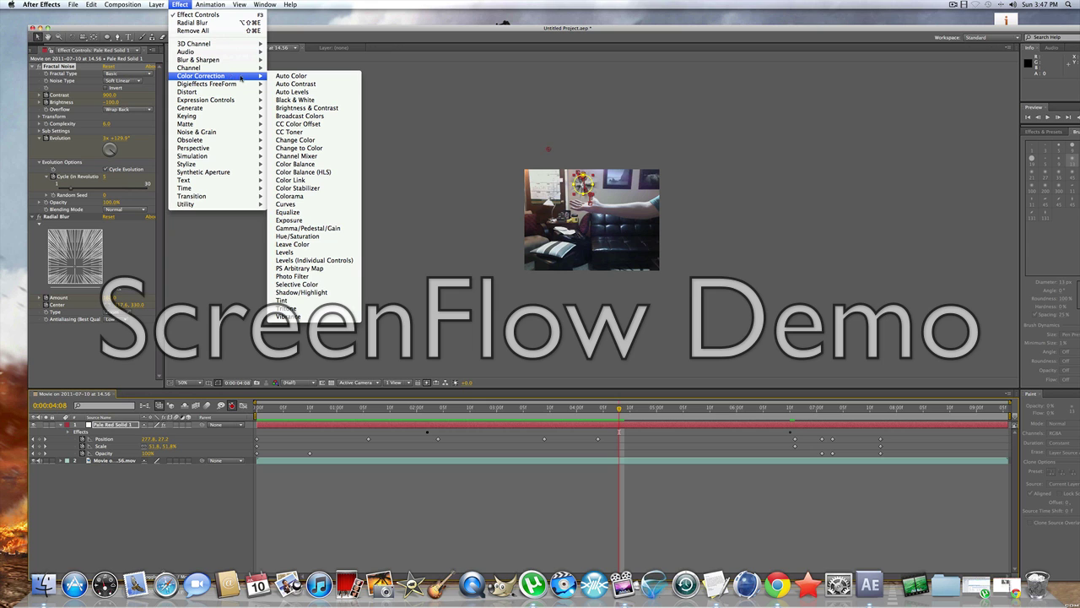
{"action": "left_click", "coordinate": [315, 238]}
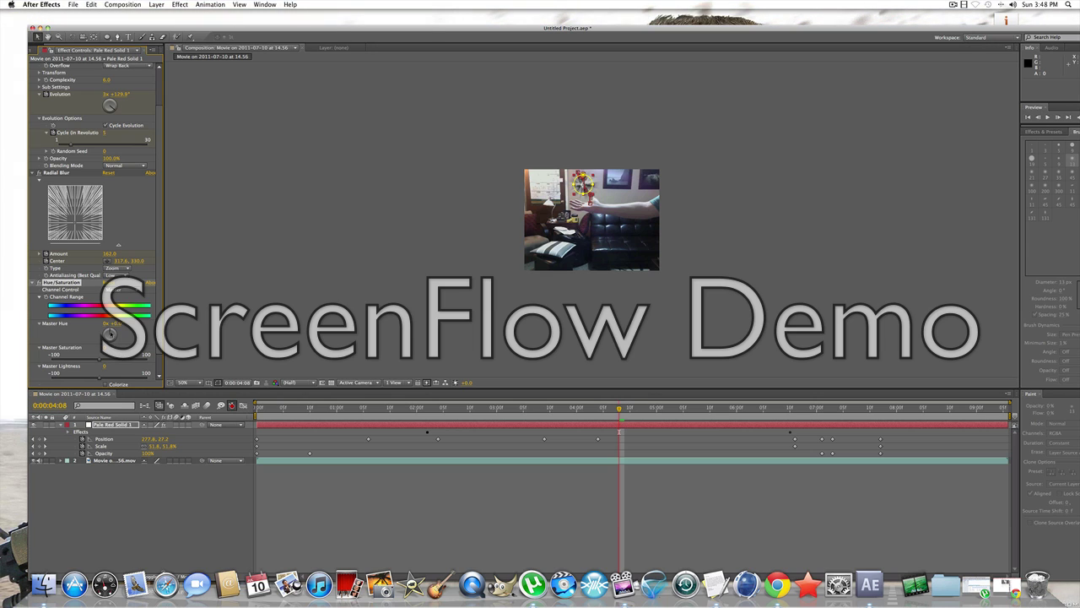
{"action": "left_click", "coordinate": [952, 5]}
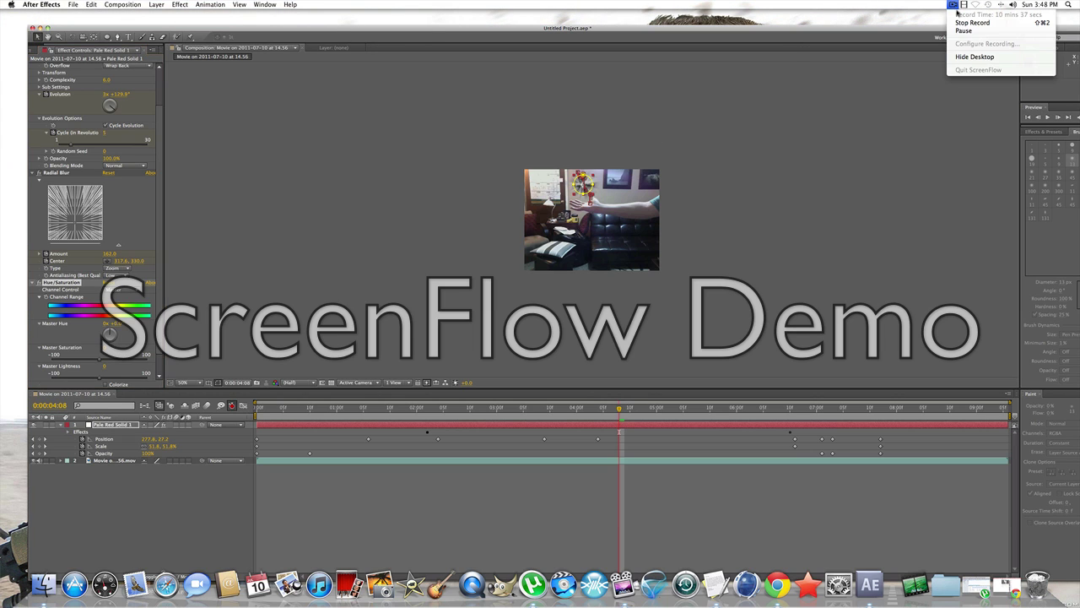
{"action": "left_click", "coordinate": [988, 41]}
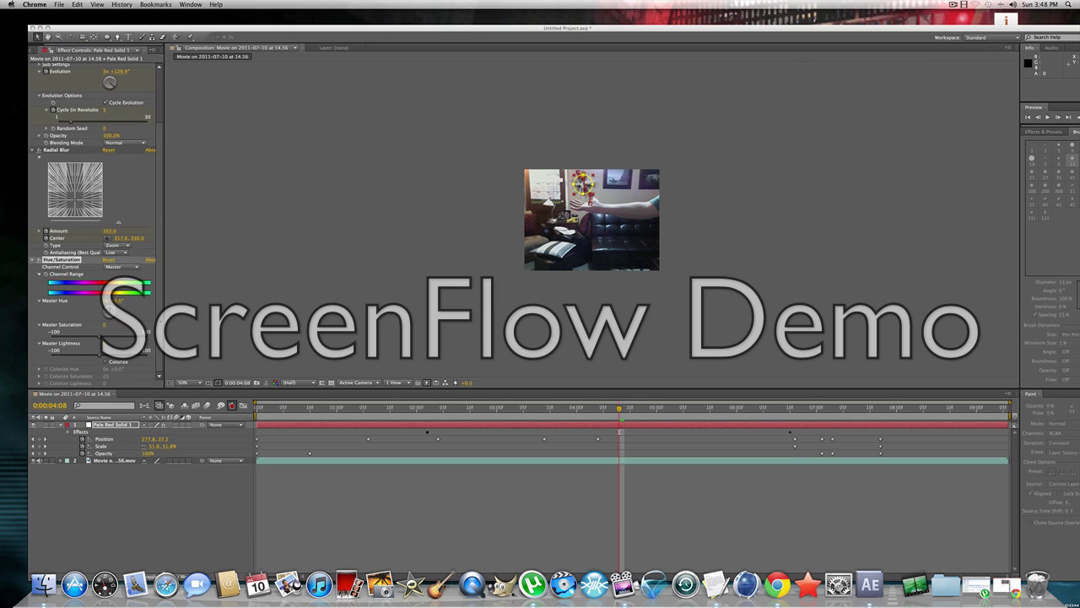
{"action": "scroll", "coordinate": [592, 219], "scroll_direction": "down", "scroll_amount": 3}
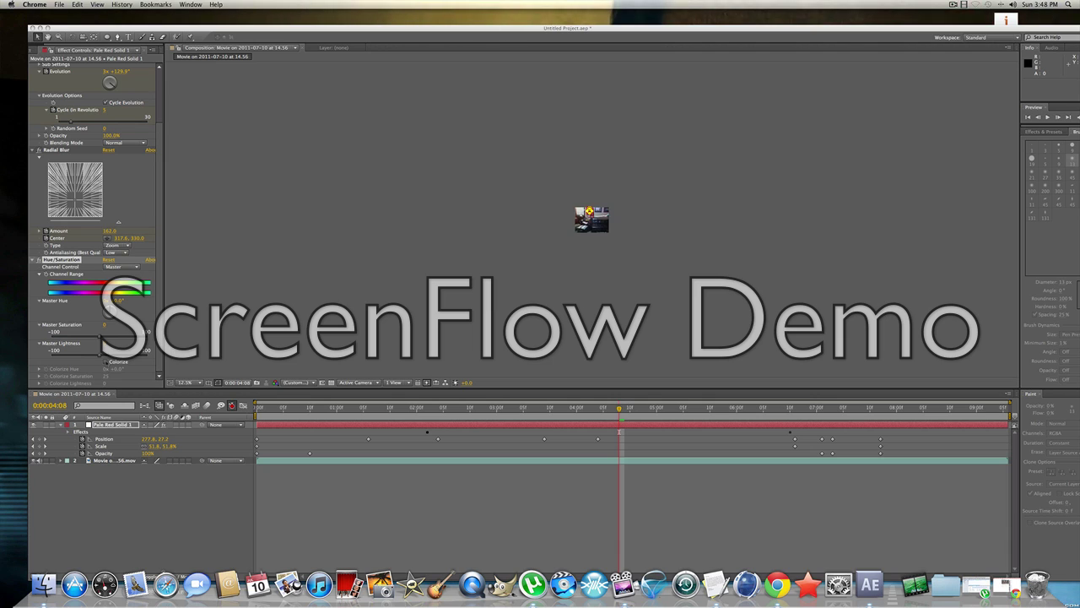
{"action": "key", "text": "super+Tab"}
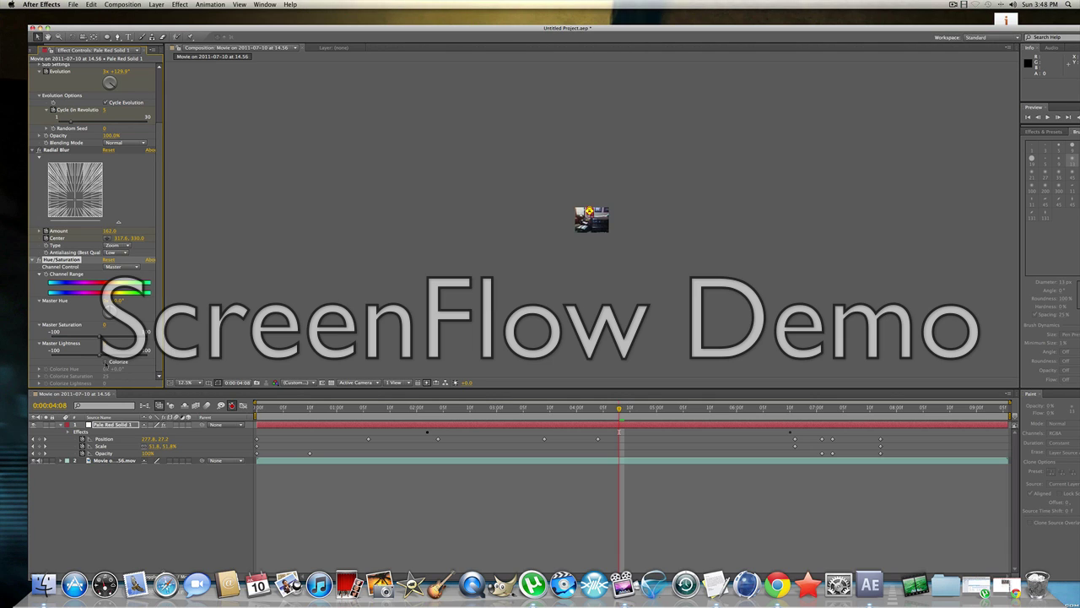
Enable Colorize in the circle solid's Hue/Saturation effect and return the playhead to the start of the timeline.
{"action": "left_click", "coordinate": [106, 362]}
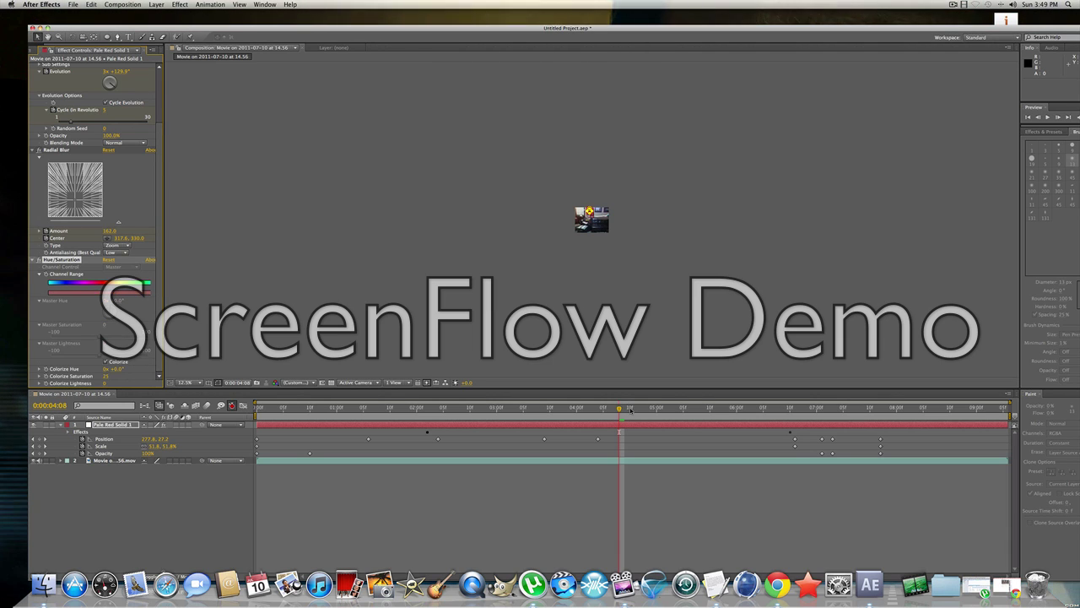
{"action": "left_click_drag", "start_coordinate": [608, 412], "coordinate": [436, 405]}
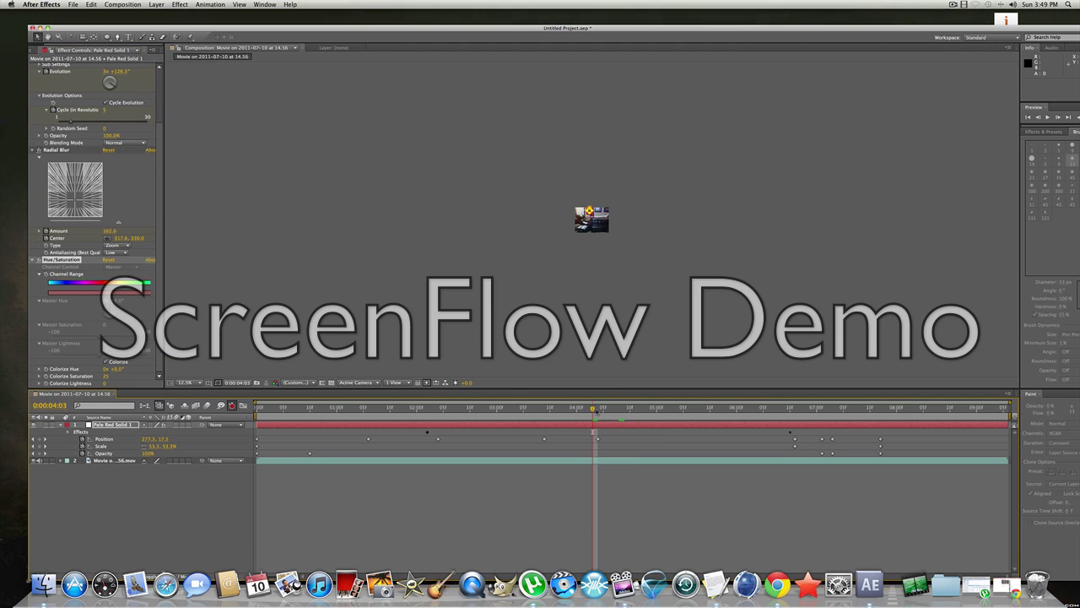
{"action": "left_click_drag", "start_coordinate": [594, 409], "coordinate": [257, 408]}
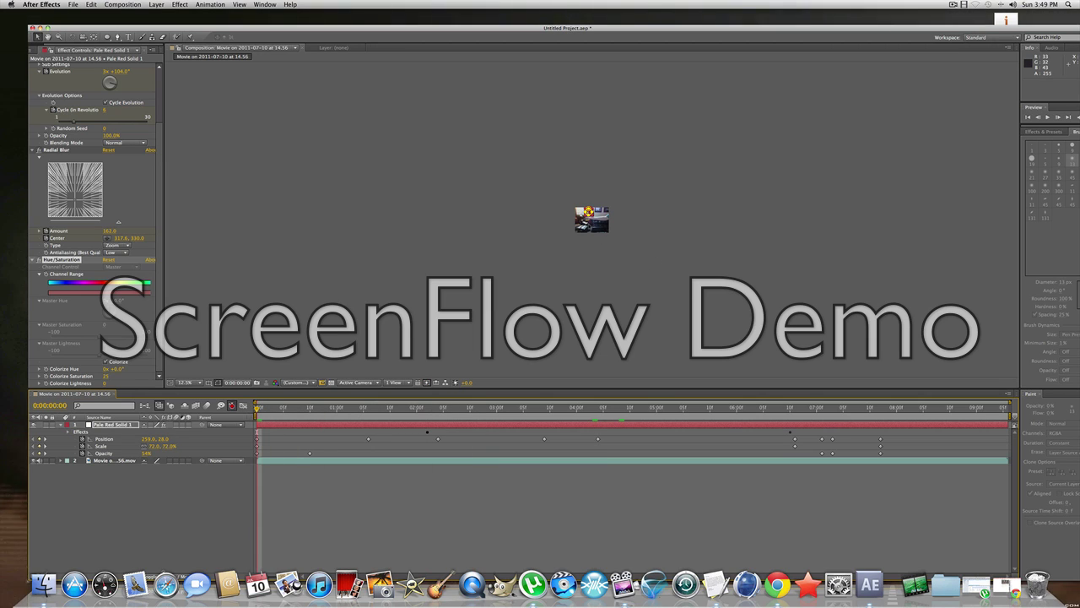
Stretch the movie layer to about 103% by 147% scale in the composition.
{"action": "left_click", "coordinate": [602, 226]}
{"action": "mouse_move", "coordinate": [610, 233]}
{"action": "left_mouse_down"}
{"action": "mouse_move", "coordinate": [616, 246]}
{"action": "mouse_move", "coordinate": [687, 268]}
{"action": "mouse_move", "coordinate": [609, 240]}
{"action": "left_mouse_up"}
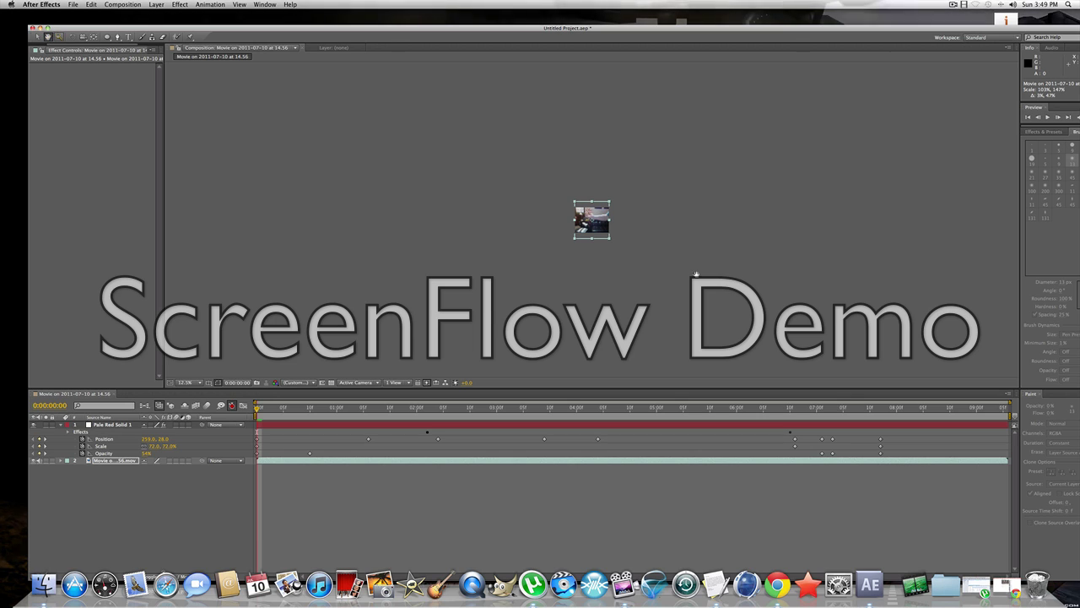
{"action": "mouse_move", "coordinate": [600, 221]}
{"action": "left_mouse_down"}
{"action": "mouse_move", "coordinate": [636, 225]}
{"action": "mouse_move", "coordinate": [585, 226]}
{"action": "left_mouse_up"}
{"action": "left_click", "coordinate": [38, 37]}
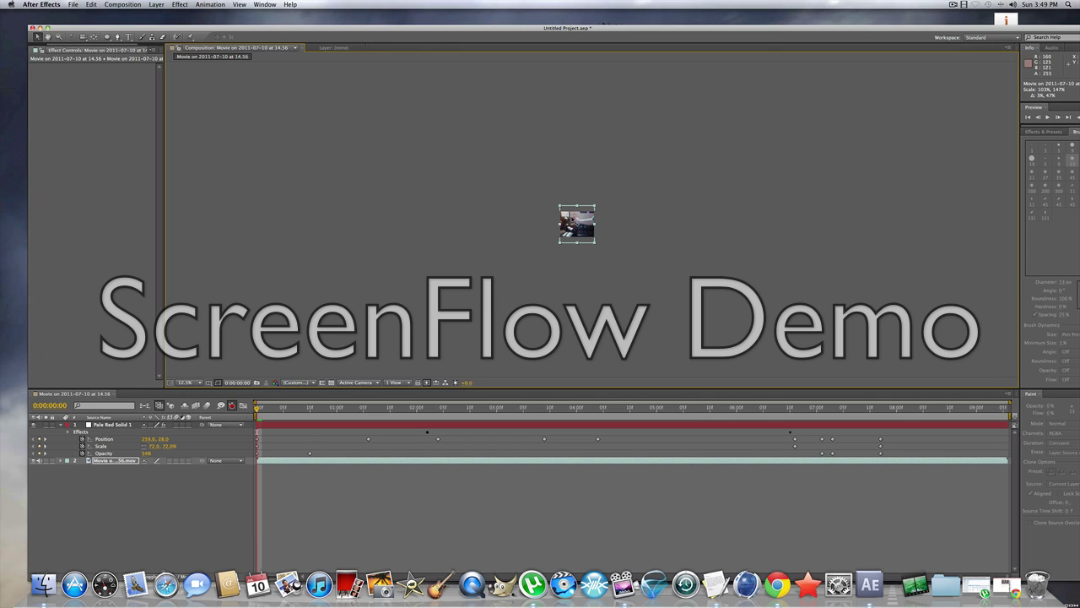
Open the movie layer in its own layer viewer, play the footage and step back to 0:00:00:14.
{"action": "double_click", "coordinate": [572, 218]}
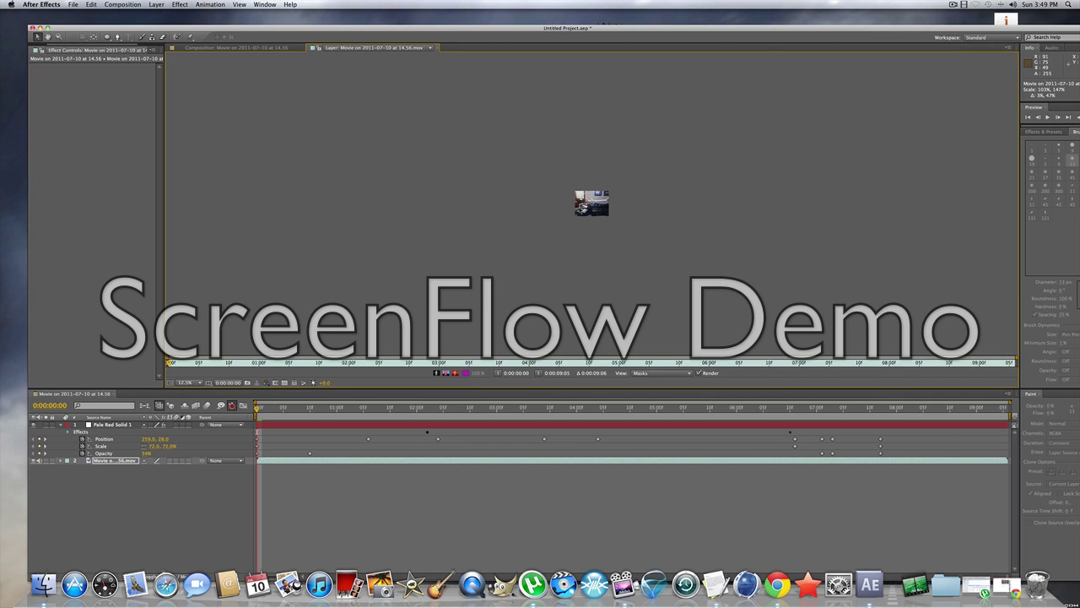
{"action": "left_click", "coordinate": [582, 207]}
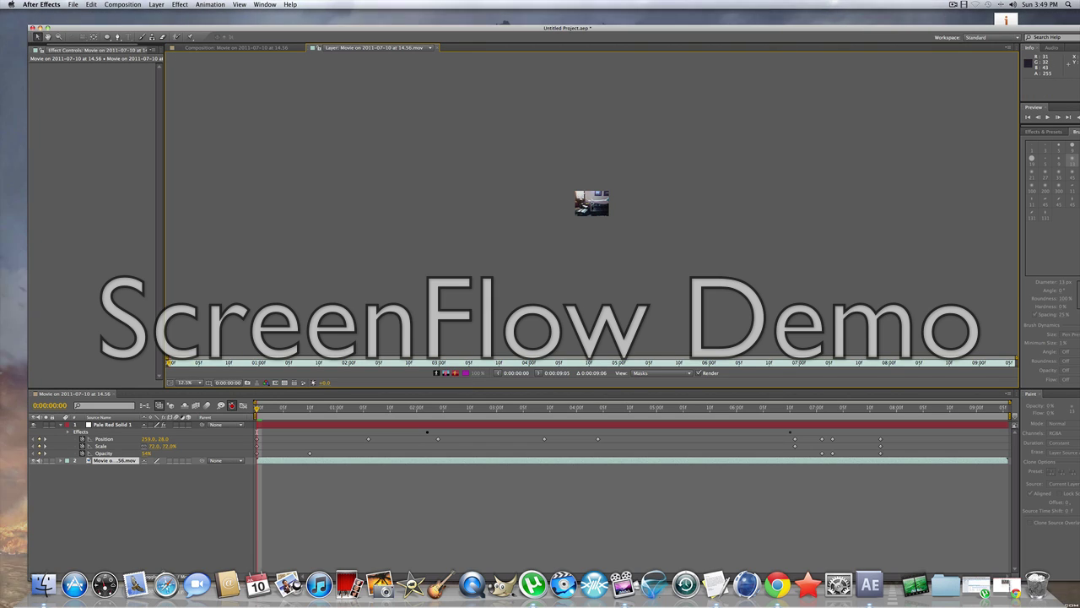
{"action": "left_click", "coordinate": [581, 206]}
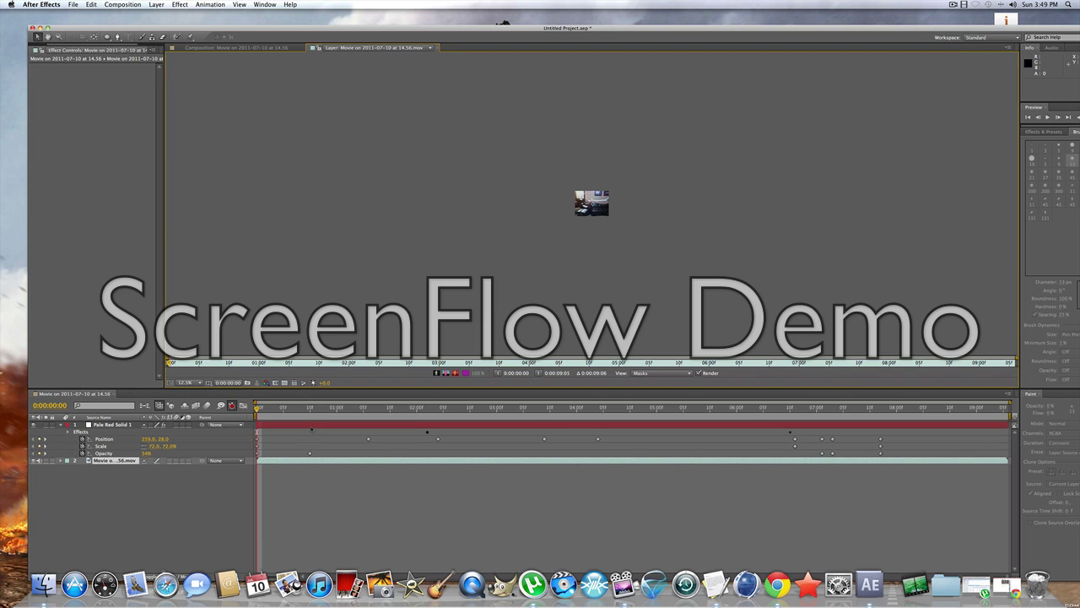
{"action": "key", "text": "space"}
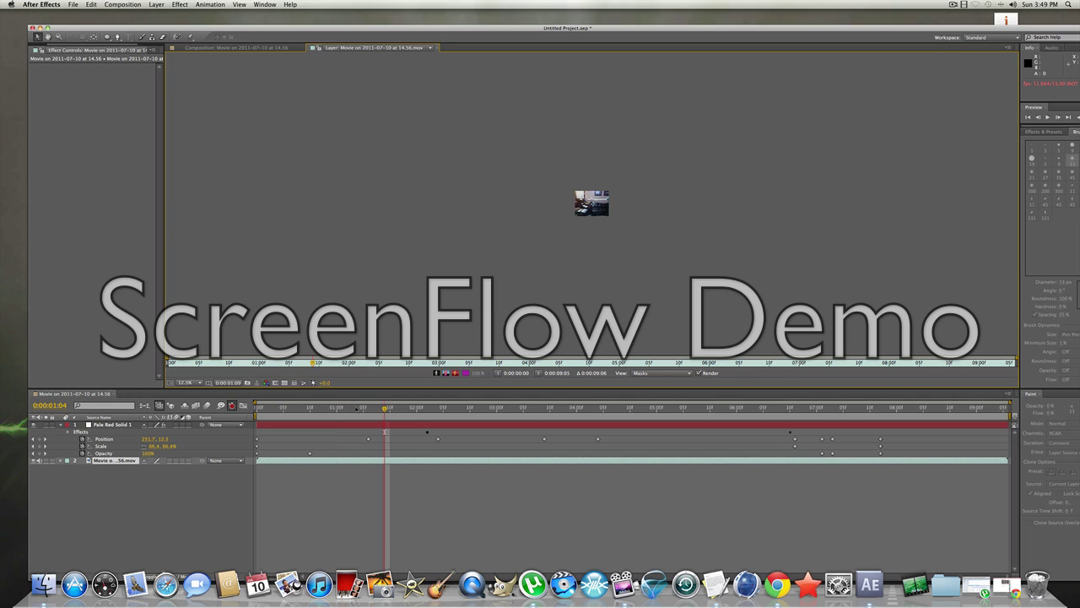
{"action": "left_click_drag", "start_coordinate": [384, 409], "coordinate": [330, 408]}
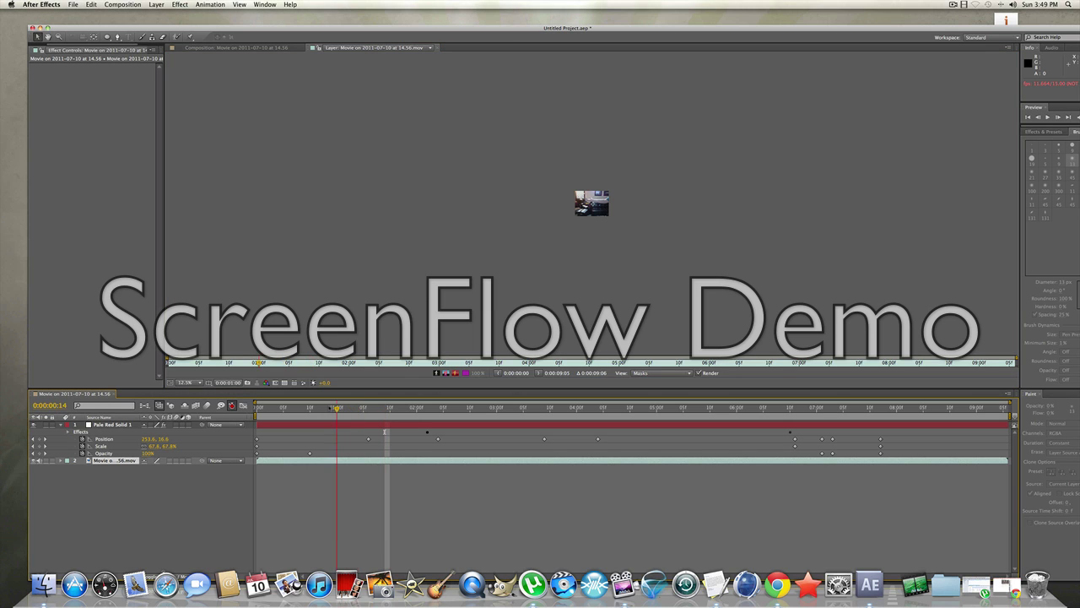
{"action": "left_click", "coordinate": [366, 48]}
{"action": "key", "text": "Escape"}
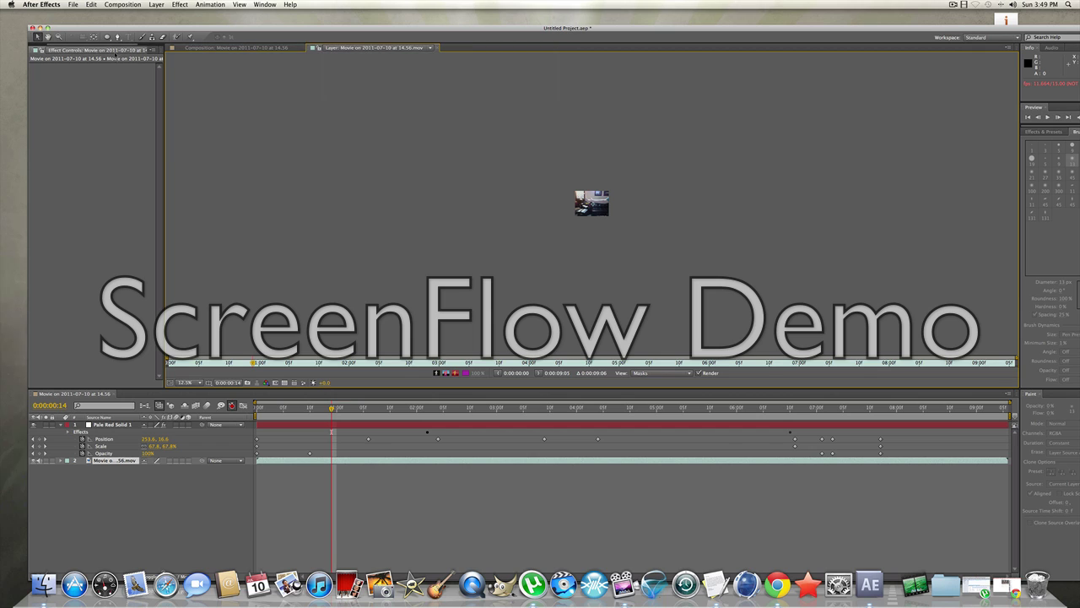
{"action": "left_click", "coordinate": [118, 51]}
{"action": "key", "text": "Escape"}
Return to the composition, preview it up to 0:00:03:04 and rescale the movie layer to about 129% by 126%.
{"action": "left_click", "coordinate": [218, 48]}
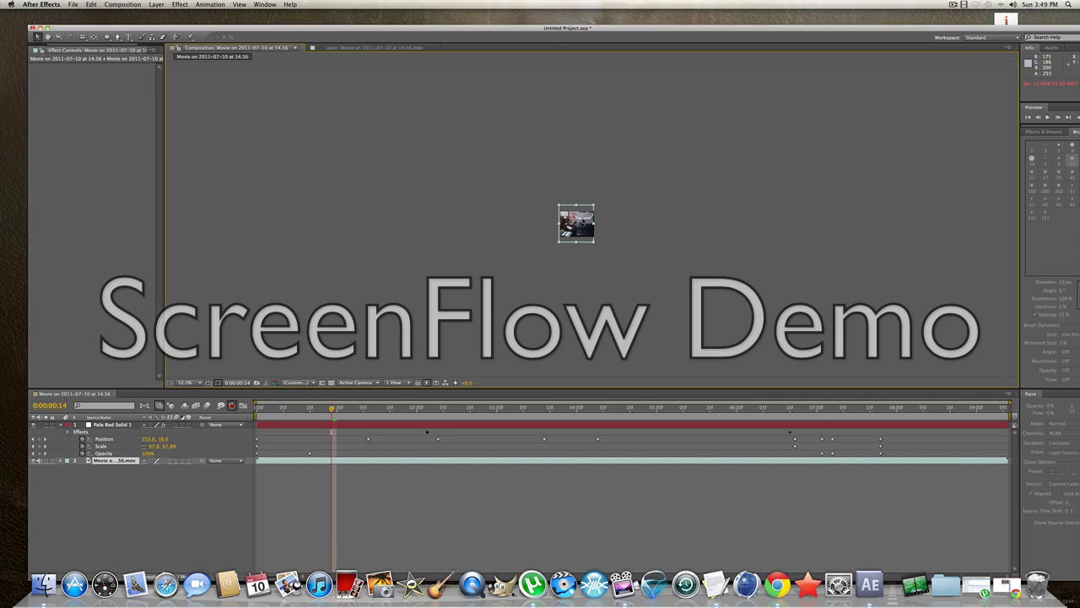
{"action": "key", "text": "space"}
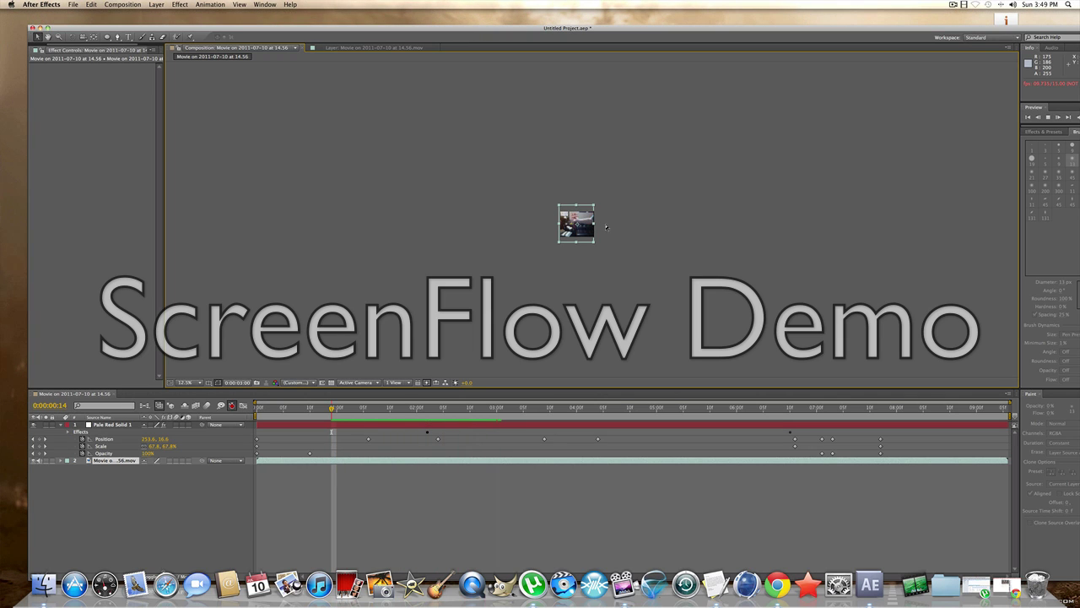
{"action": "key", "text": "space"}
{"action": "key", "text": "space"}
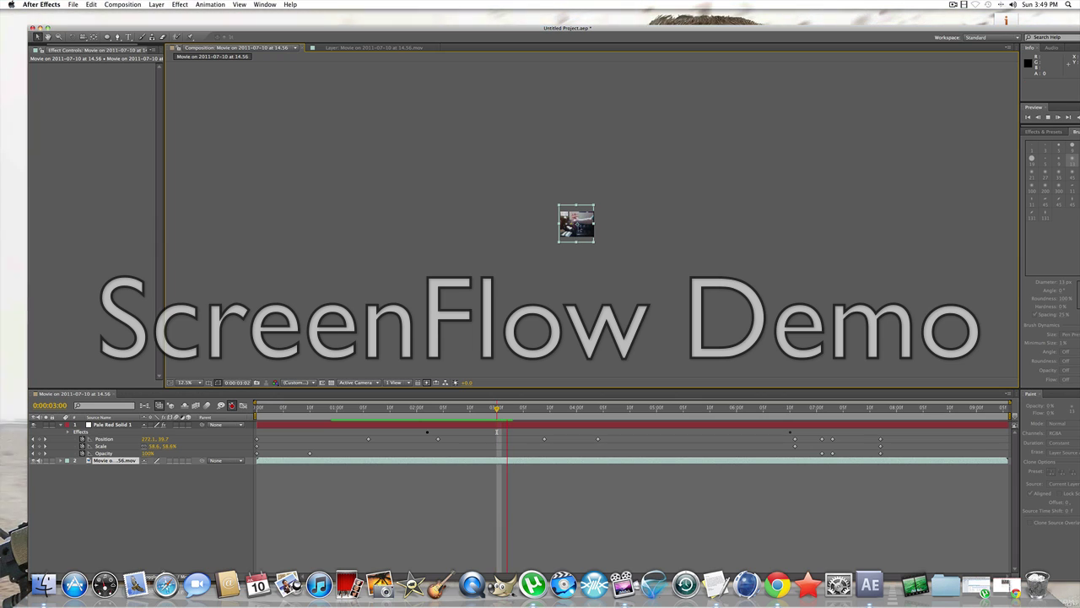
{"action": "key", "text": "space"}
{"action": "mouse_move", "coordinate": [595, 242]}
{"action": "left_mouse_down"}
{"action": "mouse_move", "coordinate": [716, 235]}
{"action": "mouse_move", "coordinate": [690, 250]}
{"action": "mouse_move", "coordinate": [599, 239]}
{"action": "left_mouse_up"}
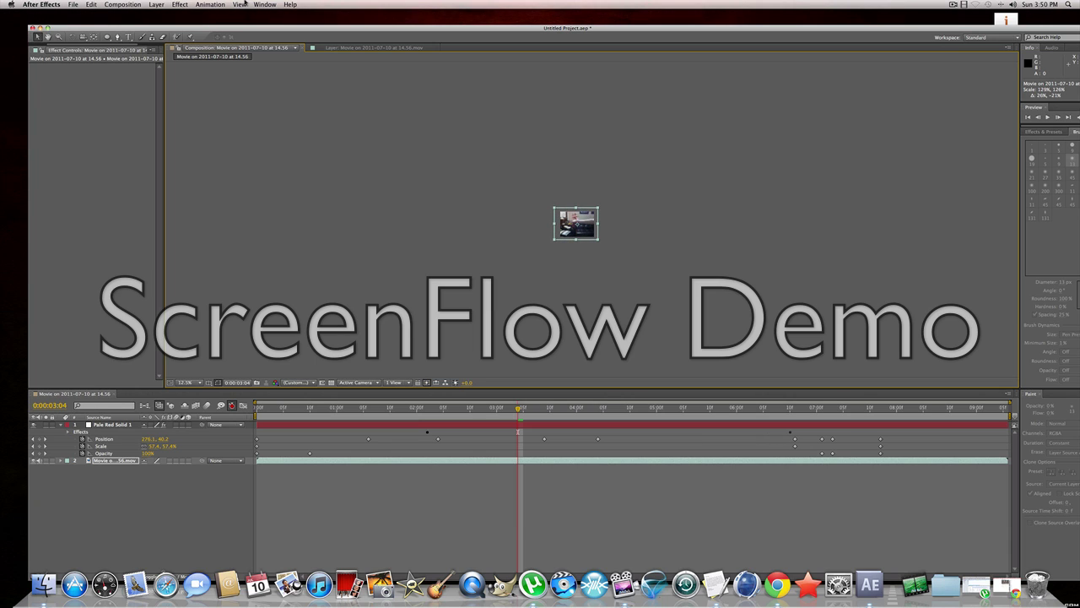
Apply the Hue/Saturation color correction effect to the movie layer and enable Colorize.
{"action": "left_click", "coordinate": [180, 4]}
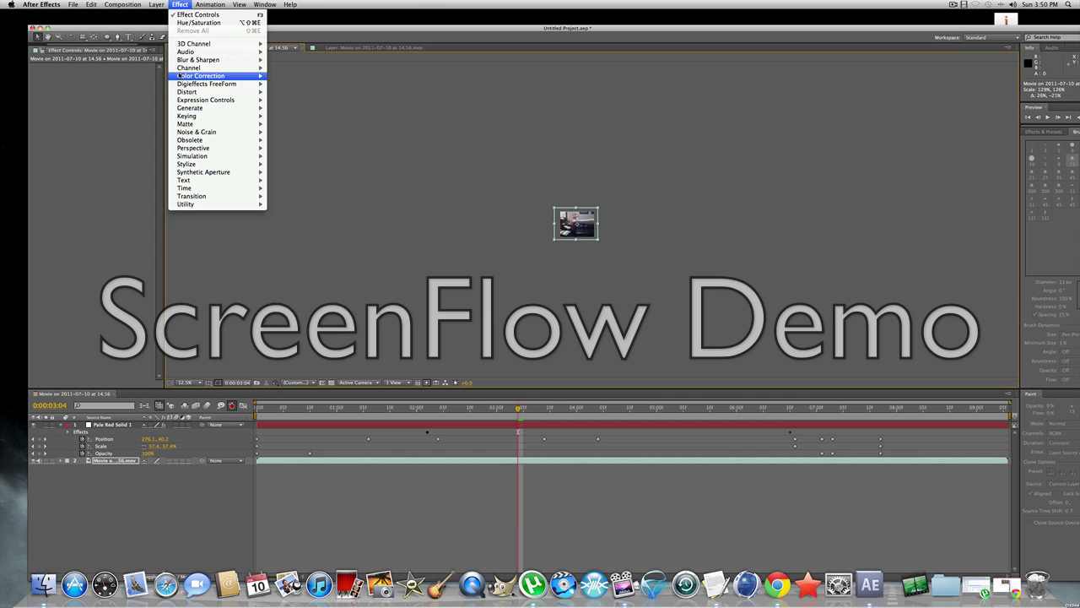
{"action": "mouse_move", "coordinate": [190, 76]}
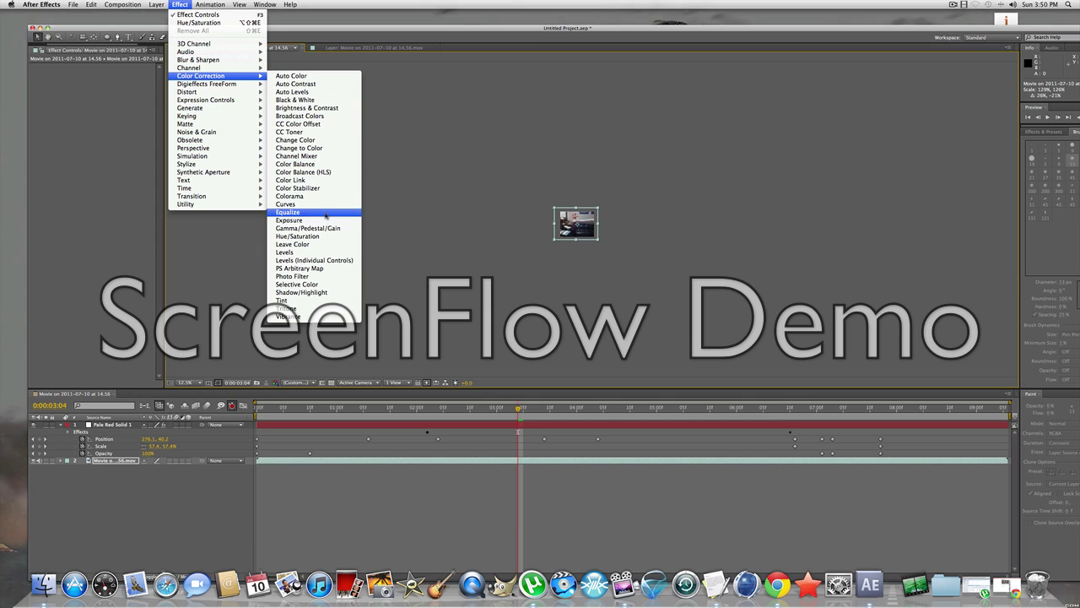
{"action": "left_click", "coordinate": [298, 236]}
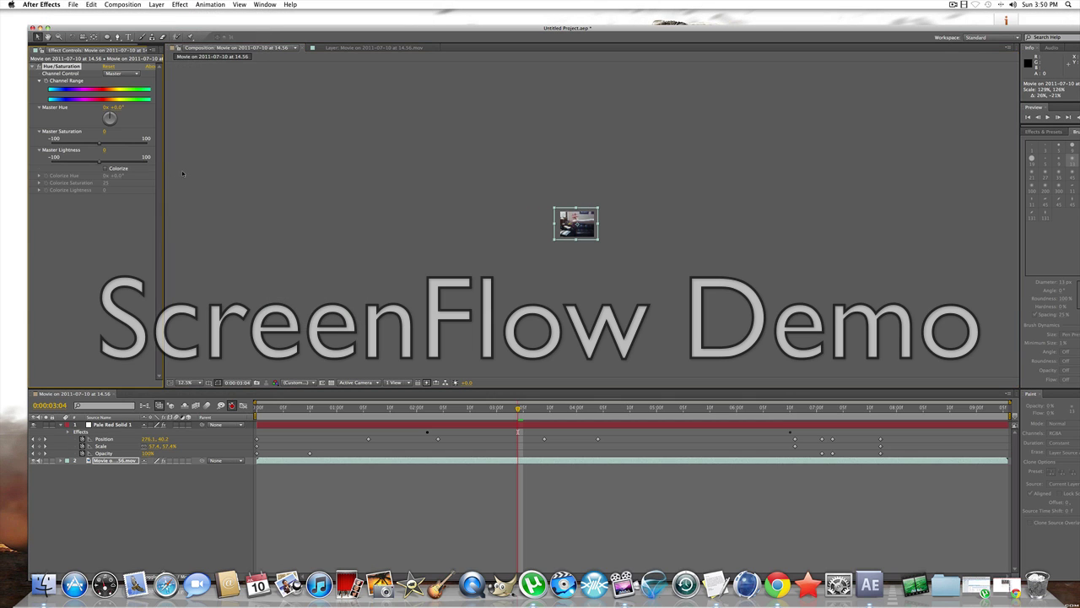
{"action": "left_click", "coordinate": [106, 169]}
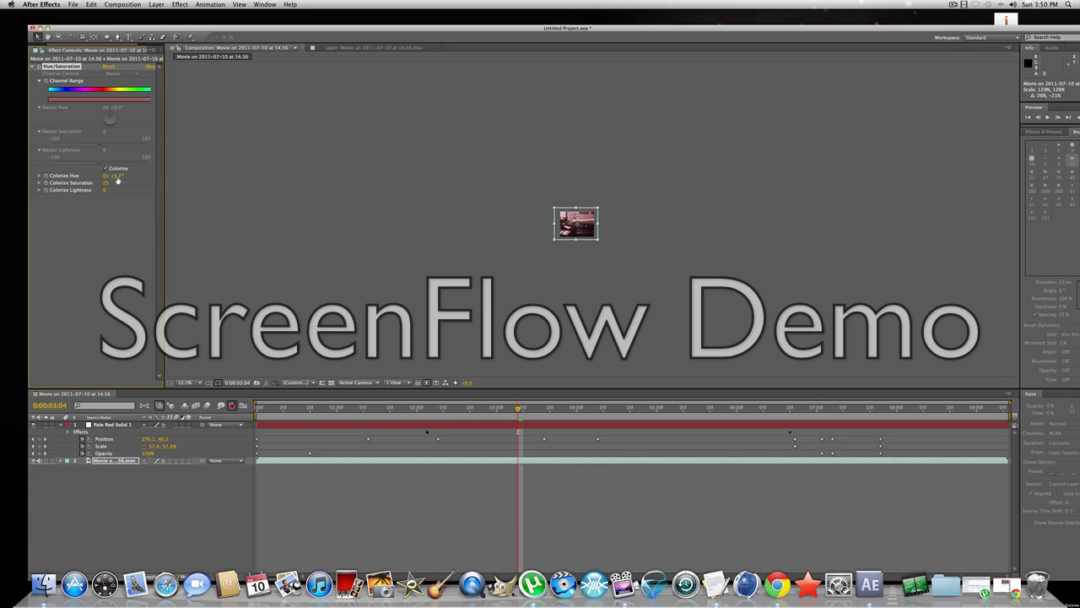
Turn on keyframing for the movie layer's Colorize Hue and Colorize Saturation, with hue at -23° and saturation at 0.
{"action": "mouse_move", "coordinate": [107, 176]}
{"action": "left_mouse_down"}
{"action": "mouse_move", "coordinate": [150, 176]}
{"action": "mouse_move", "coordinate": [118, 177]}
{"action": "left_mouse_up"}
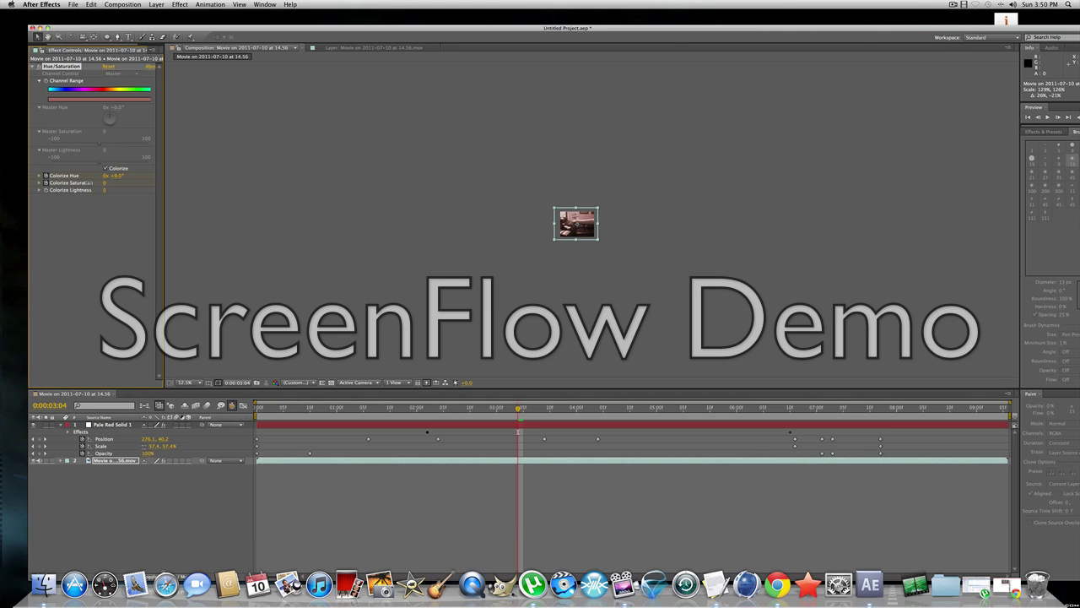
{"action": "mouse_move", "coordinate": [104, 182]}
{"action": "left_mouse_down"}
{"action": "mouse_move", "coordinate": [133, 182]}
{"action": "mouse_move", "coordinate": [80, 183]}
{"action": "mouse_move", "coordinate": [108, 176]}
{"action": "mouse_move", "coordinate": [88, 176]}
{"action": "left_mouse_up"}
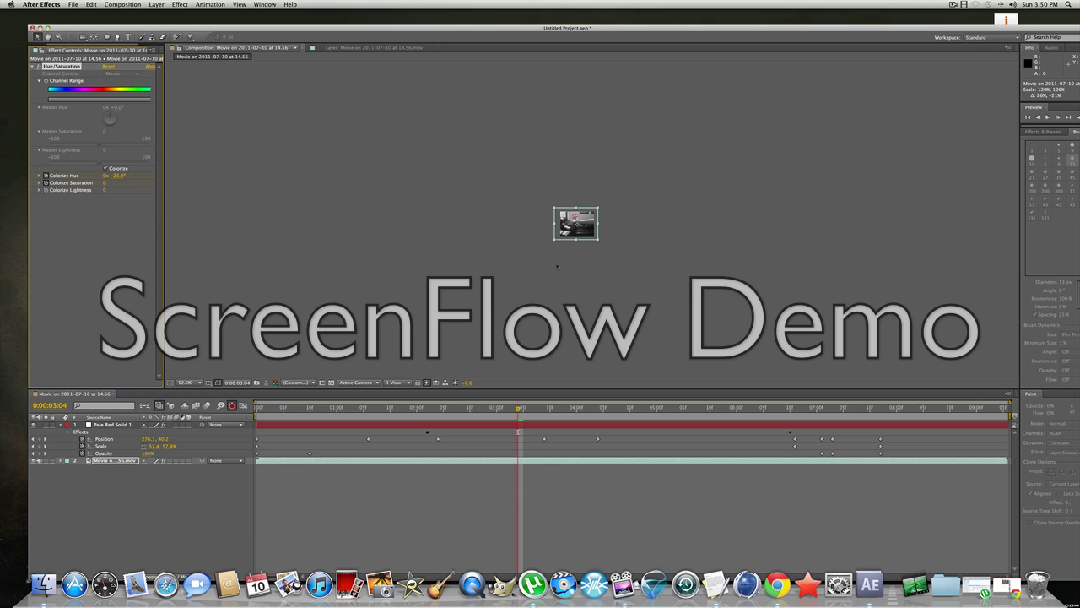
Reposition the application window and close the untitled project without saving its changes.
{"action": "left_click_drag", "start_coordinate": [380, 28], "coordinate": [404, 38]}
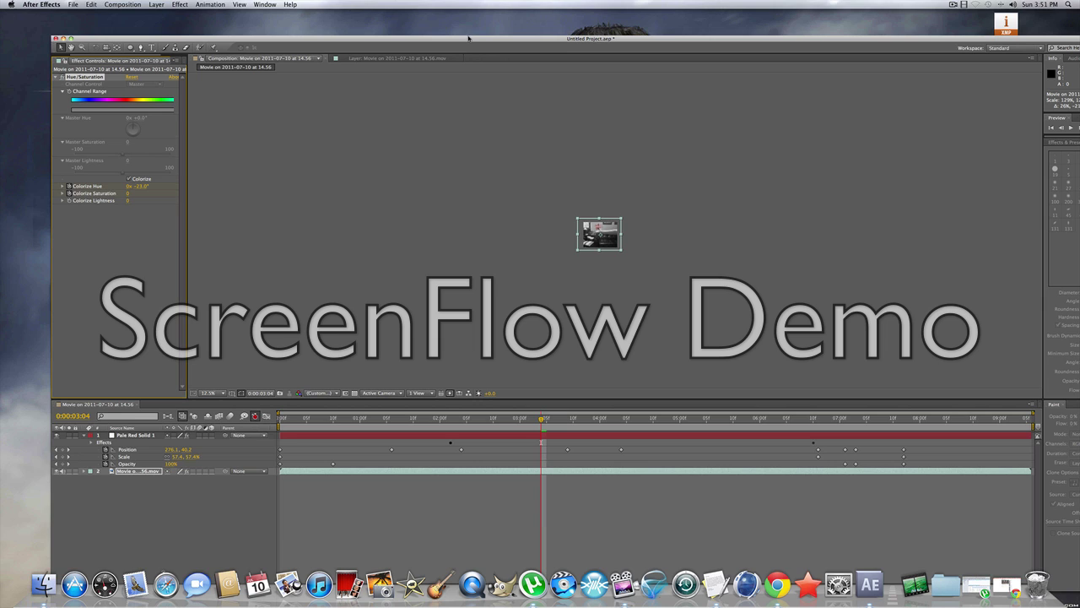
{"action": "left_click_drag", "start_coordinate": [469, 38], "coordinate": [442, 4]}
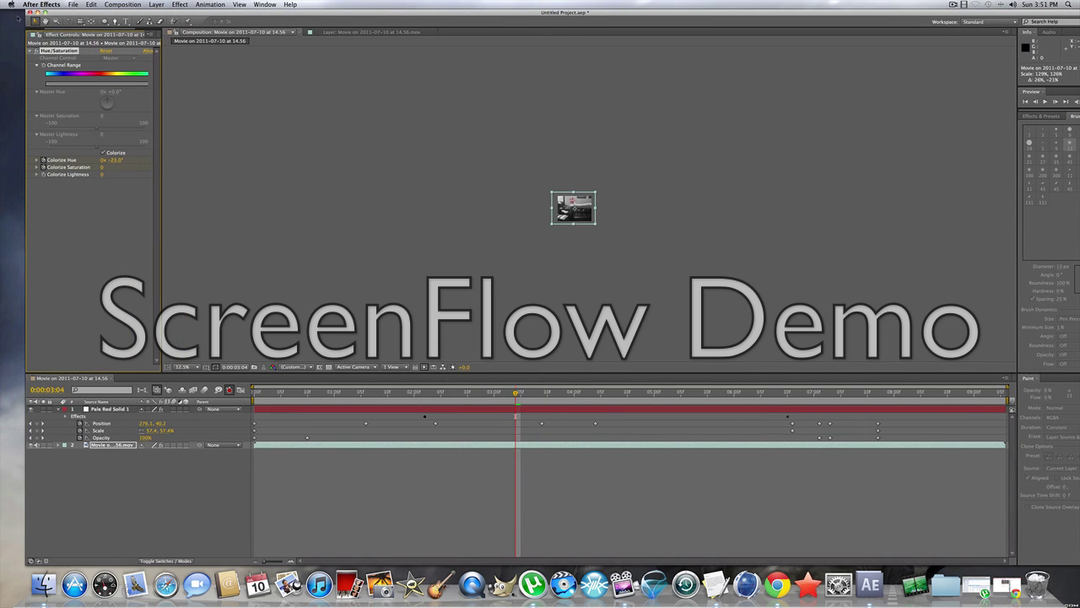
{"action": "left_click", "coordinate": [29, 11]}
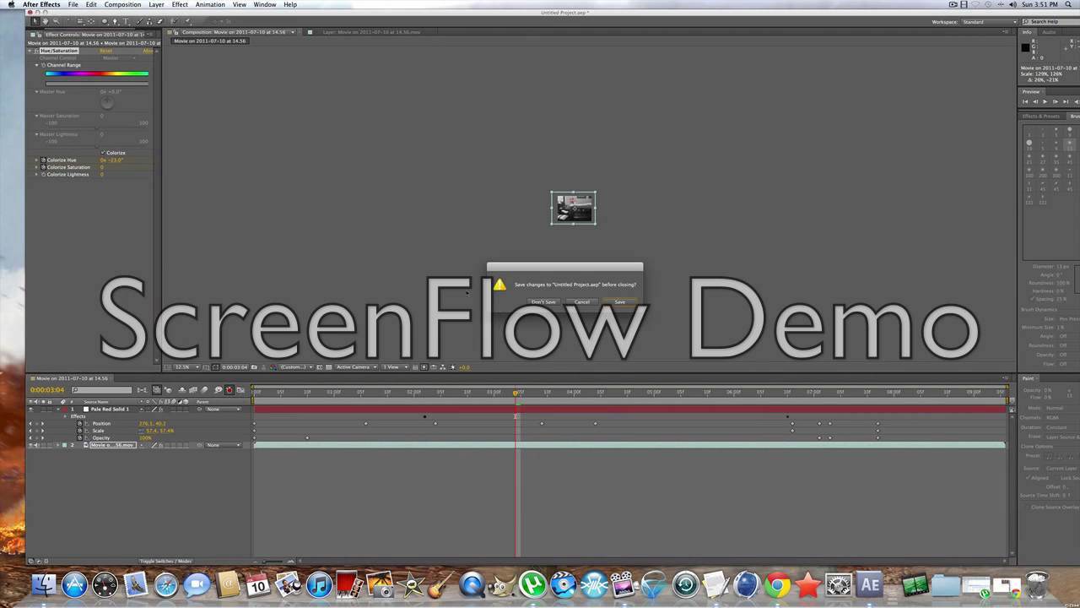
{"action": "left_click", "coordinate": [544, 302]}
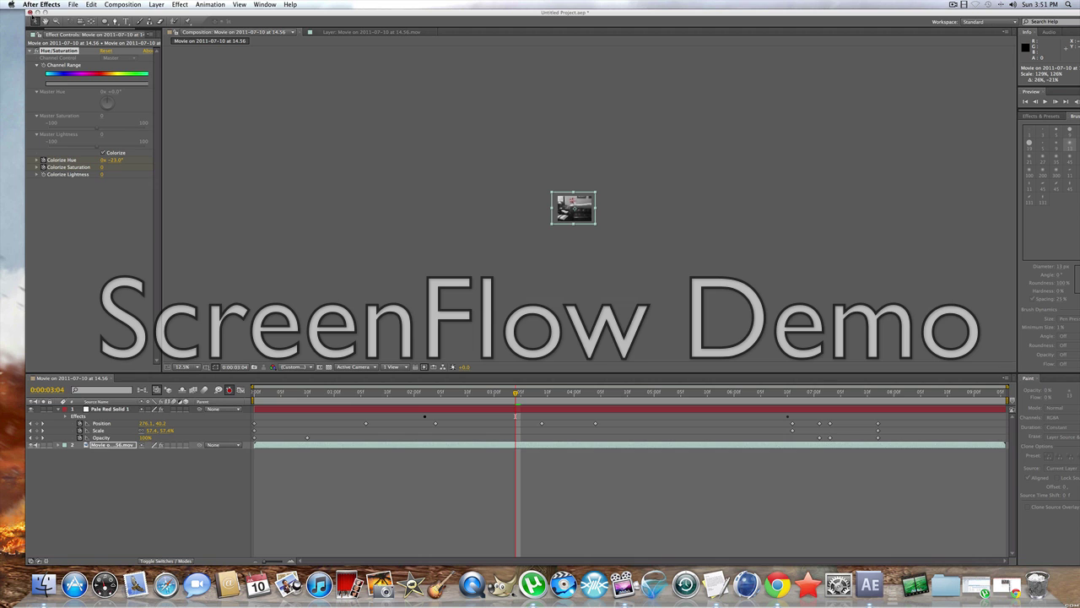